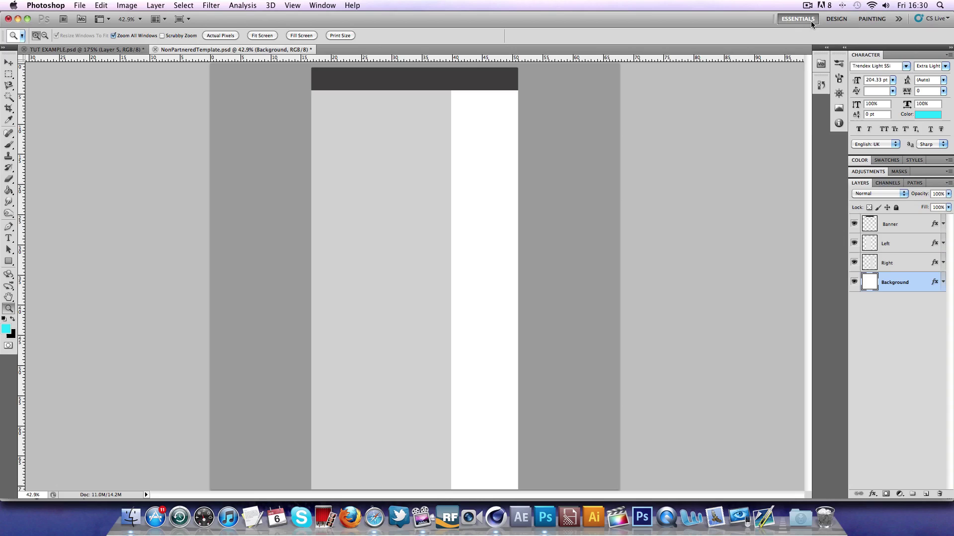
- Place AAAAA DELETE.png into the template, commit it, and rasterize its layer
click(84, 5)
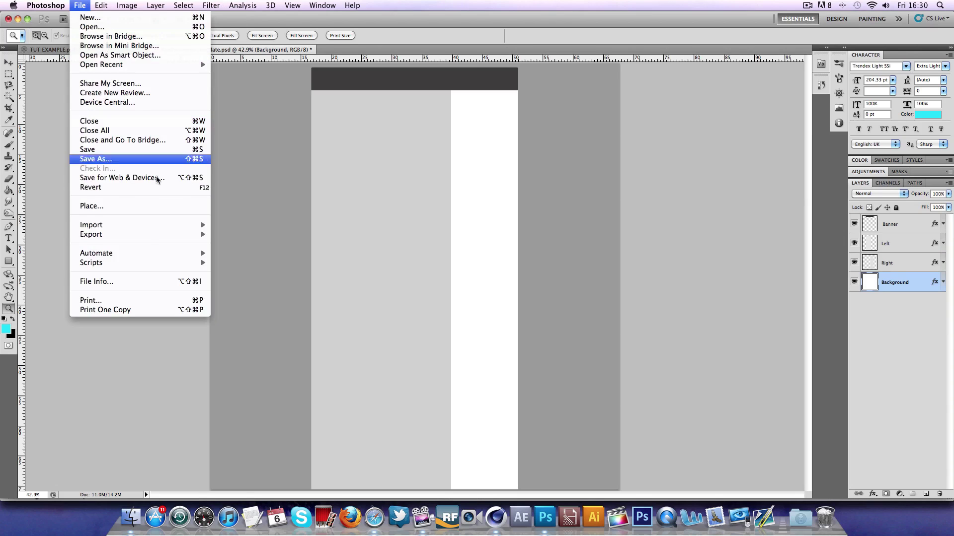
click(132, 206)
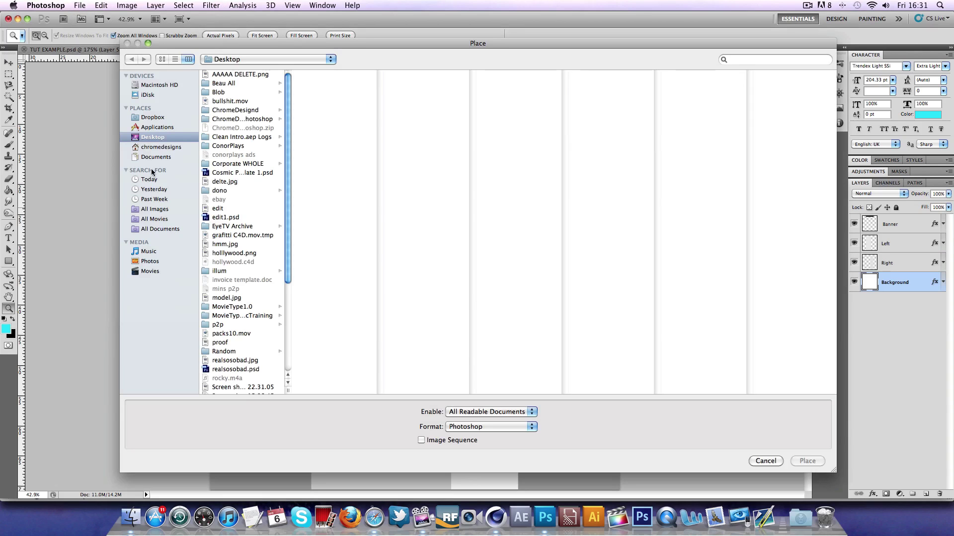
click(216, 75)
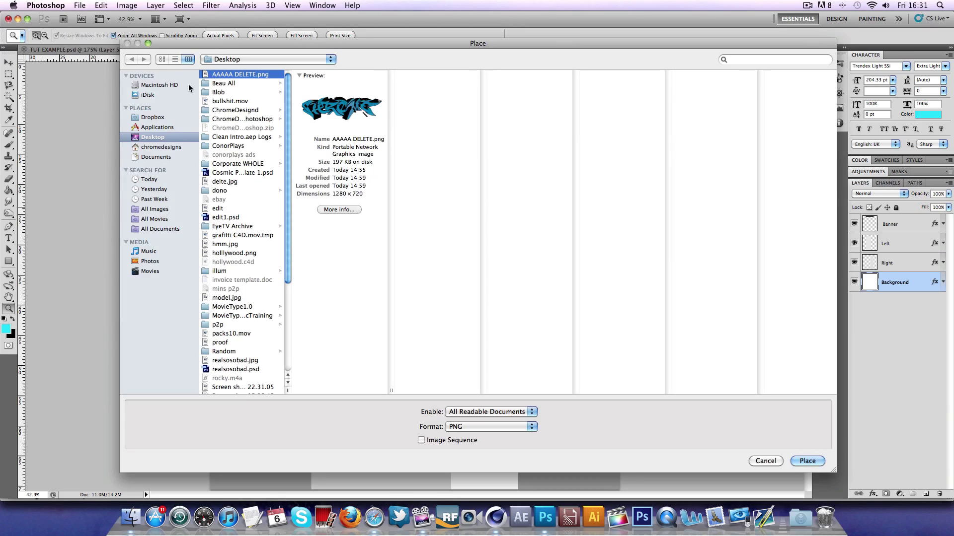
click(802, 461)
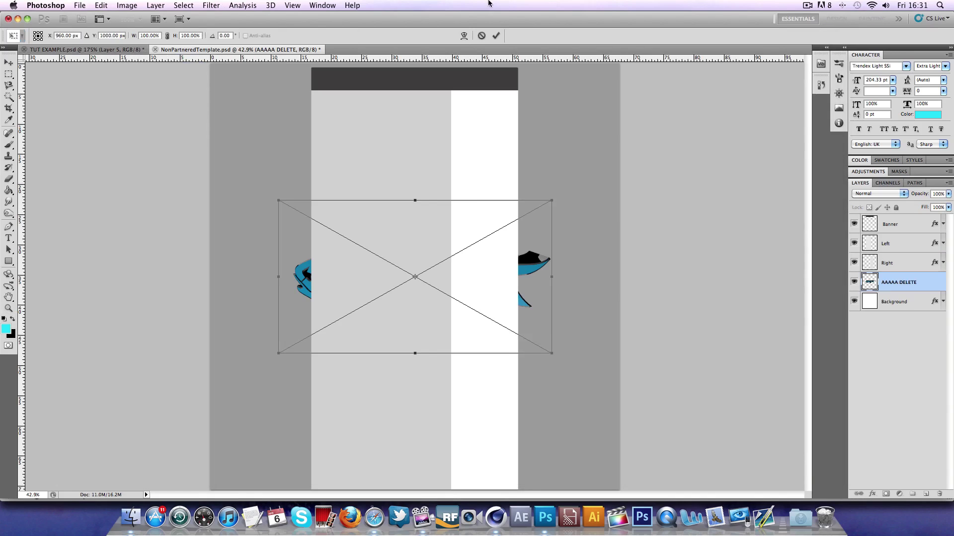
click(496, 36)
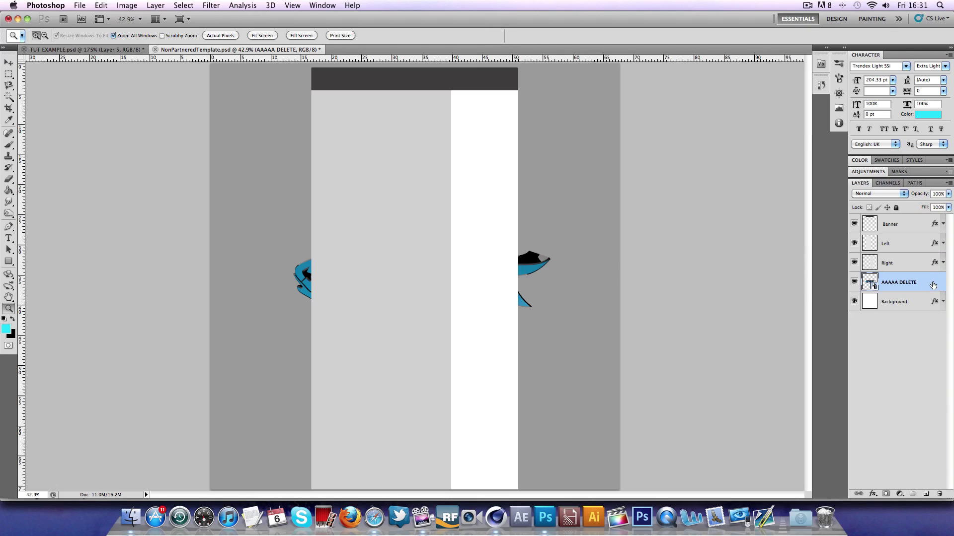
right_click(933, 285)
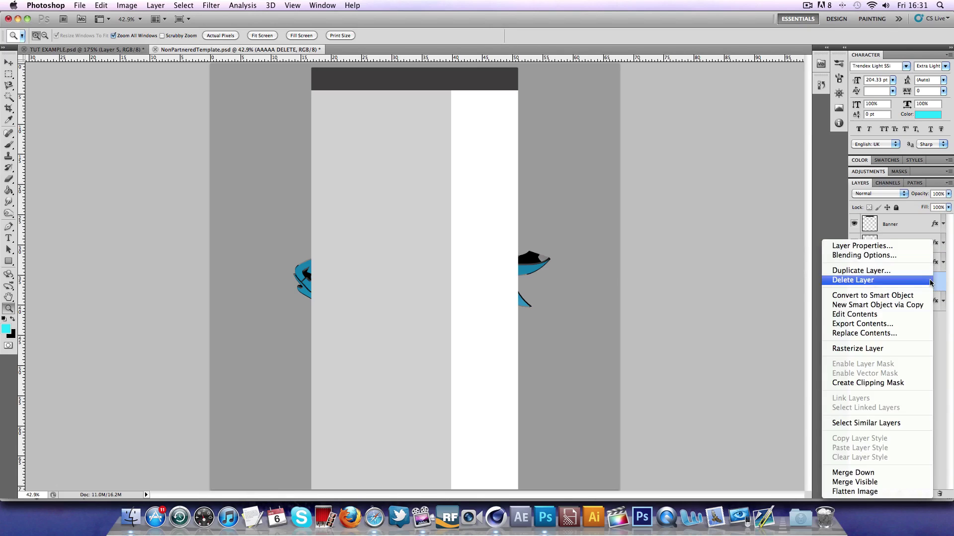
click(871, 350)
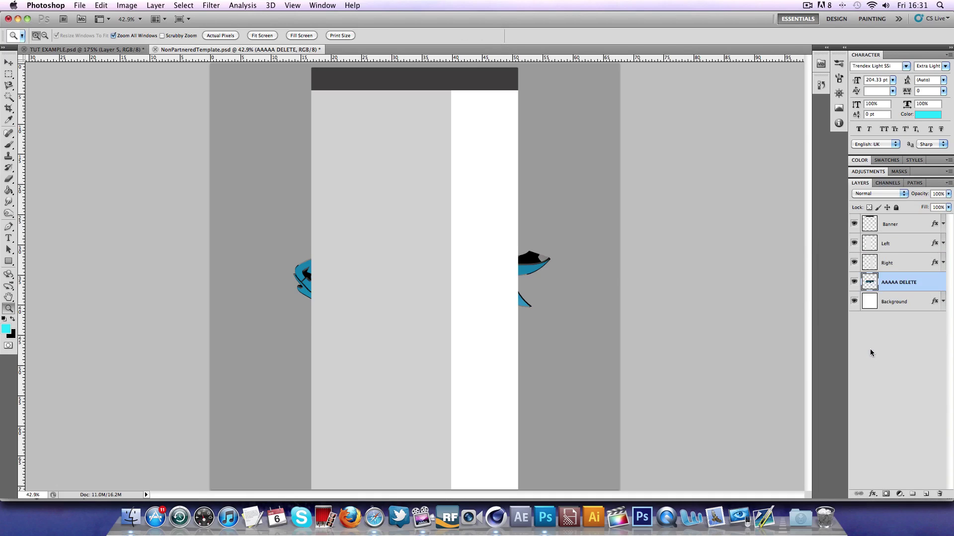
- Rotate the graffiti −90°, scale it to about 72%, and move it into the left strip
key(super+t)
drag(560, 341, 307, 118)
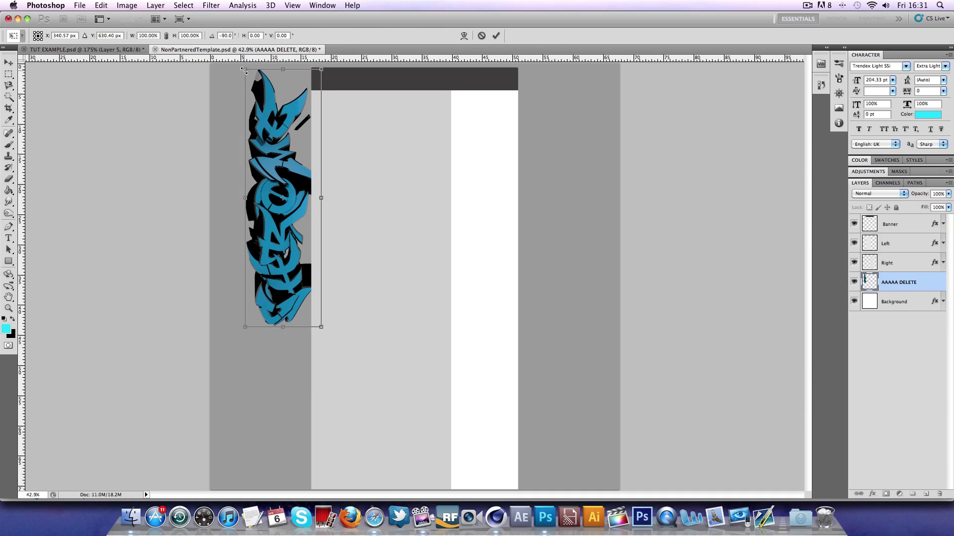
drag(243, 70, 253, 107)
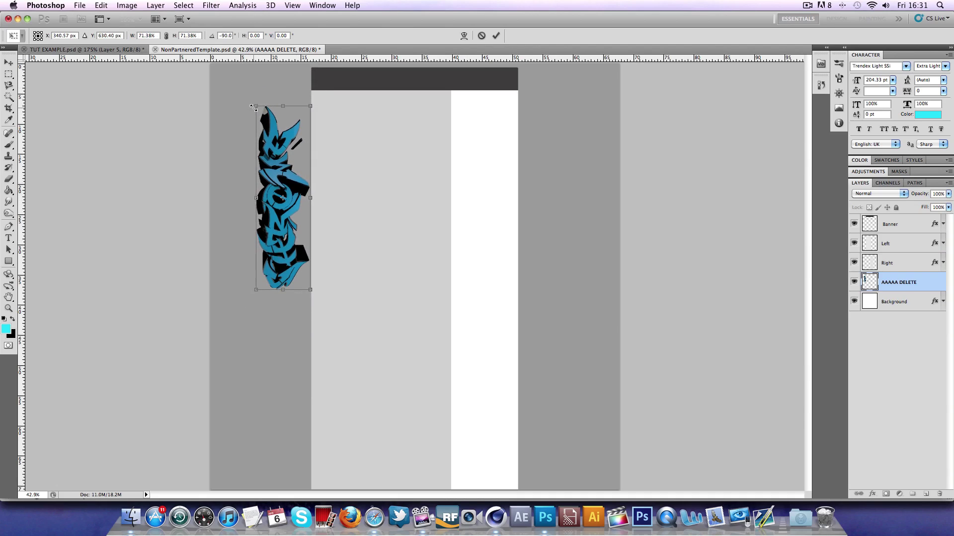
click(496, 35)
drag(284, 204, 292, 189)
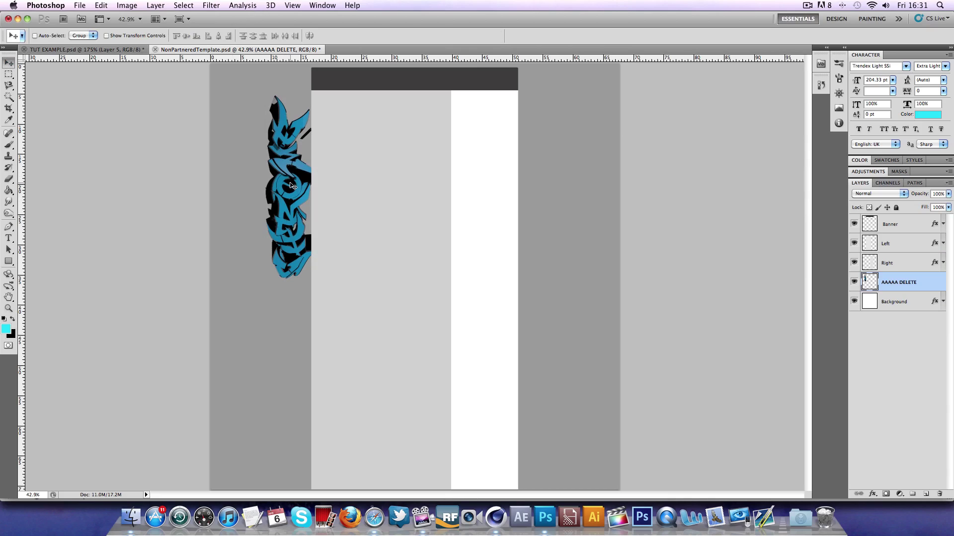
- Apply a black Color Overlay style to the Background layer, then add empty Layer 1 above it
double_click(923, 304)
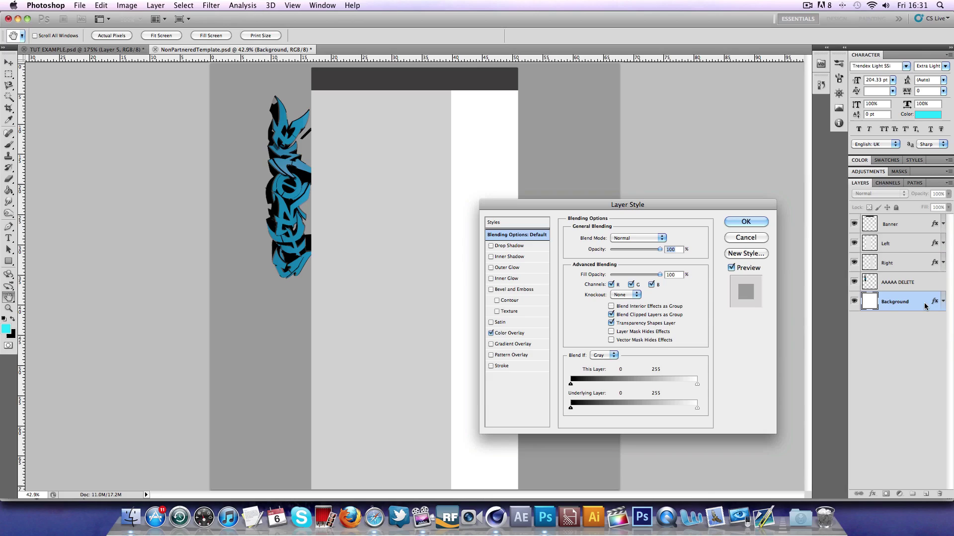
click(533, 337)
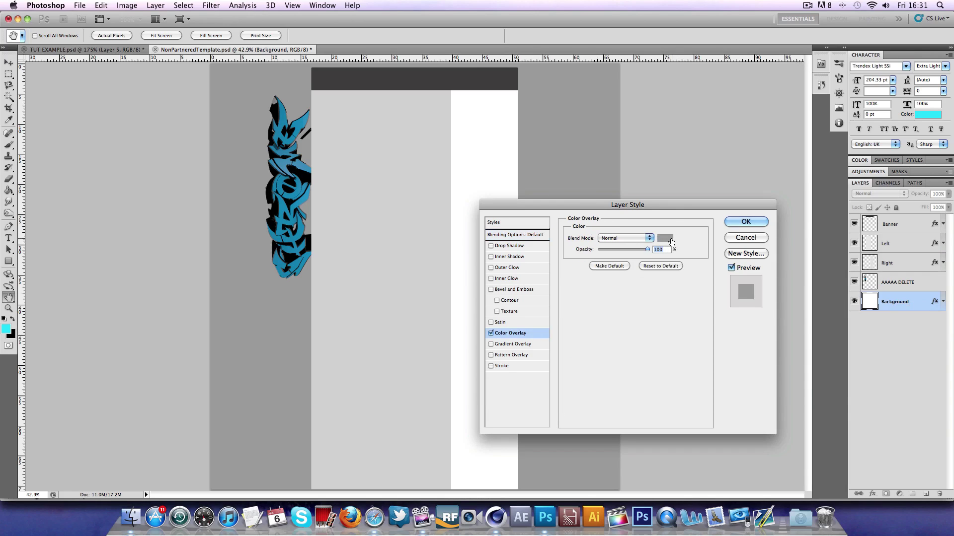
click(665, 238)
click(899, 226)
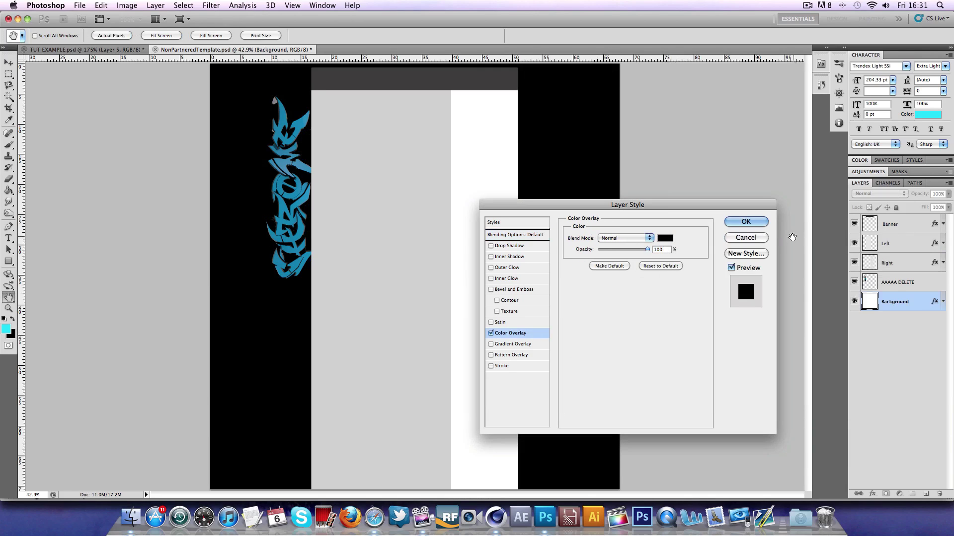
click(755, 223)
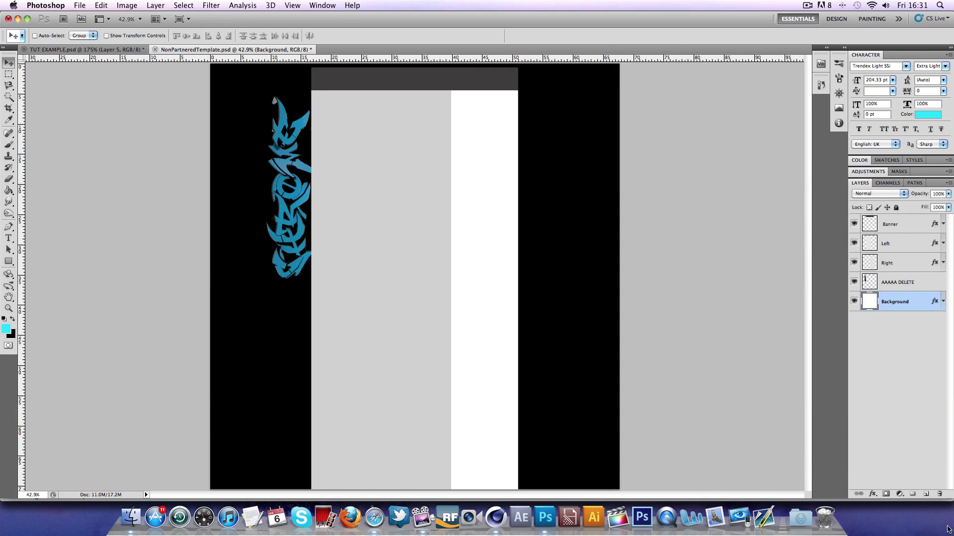
click(925, 494)
- Set the brush colour to cyan #00deff and dab a large soft glow twice on Layer 1
click(8, 144)
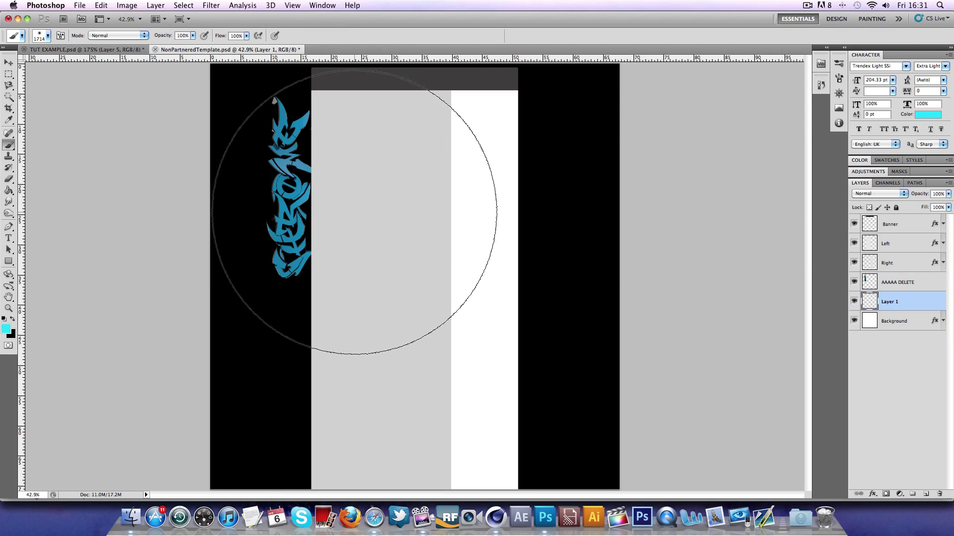
click(6, 329)
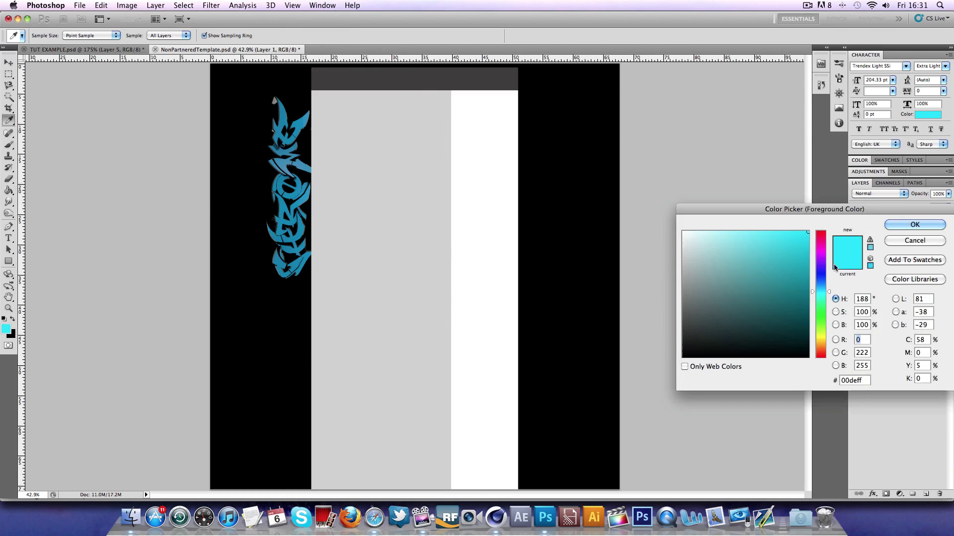
click(915, 226)
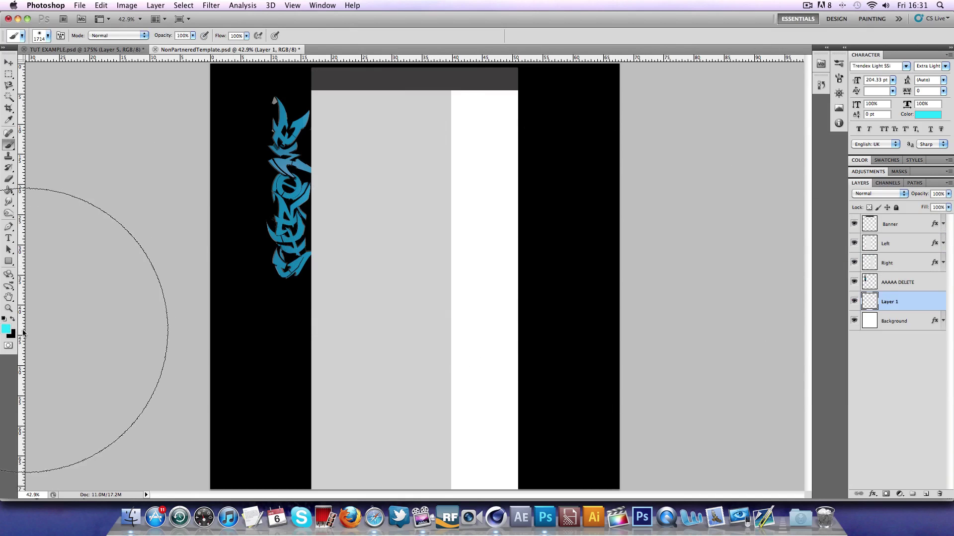
click(6, 328)
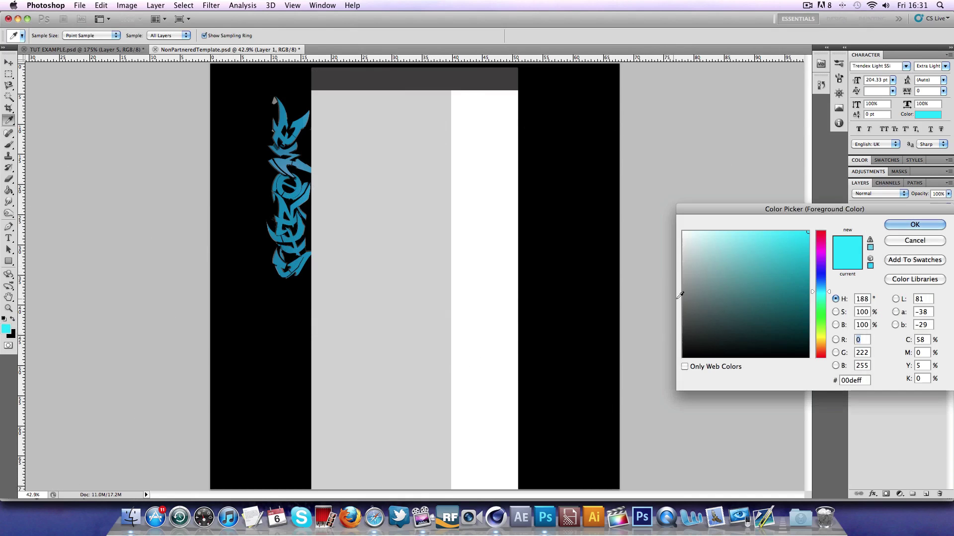
click(912, 225)
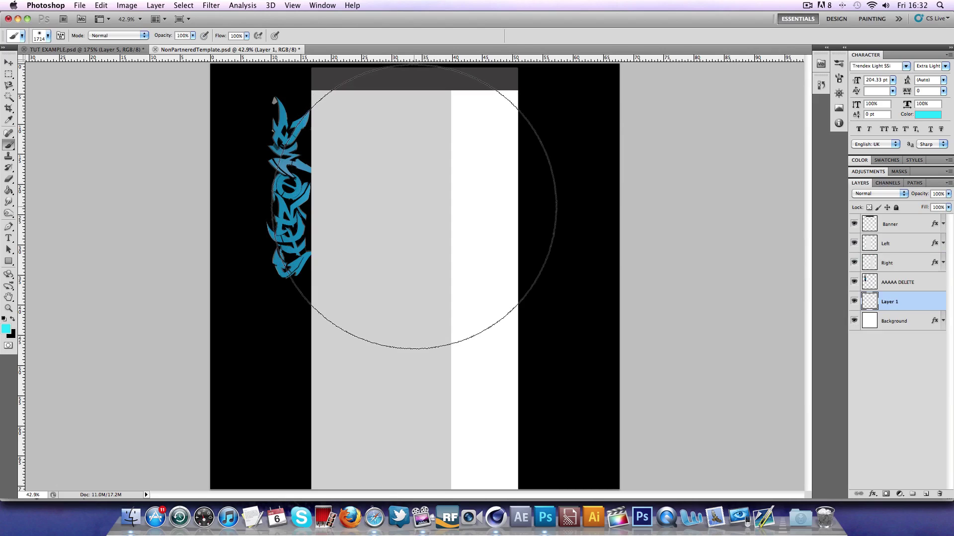
click(414, 206)
click(414, 206)
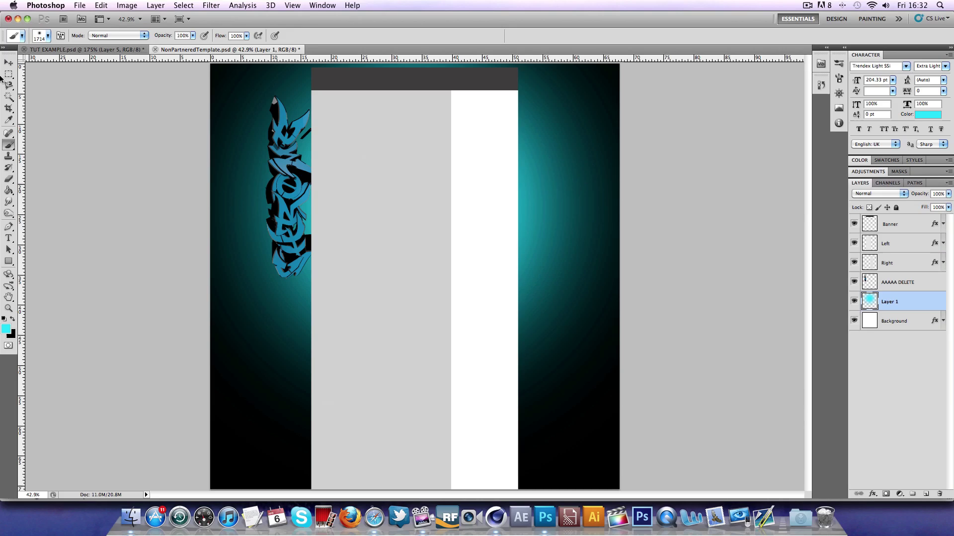
- Try nudging the glow downward with the Move tool, then undo the move
key(v)
drag(435, 183, 437, 189)
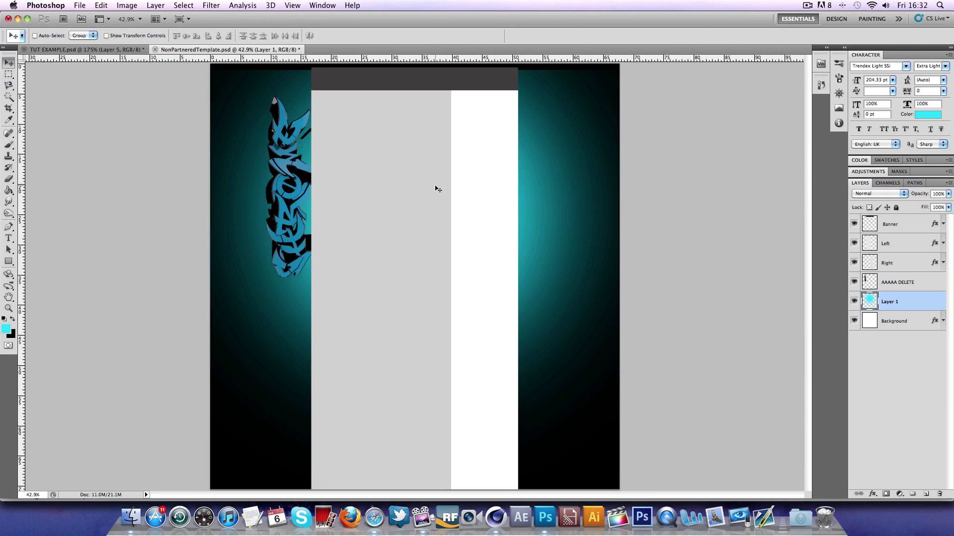
key(super+z)
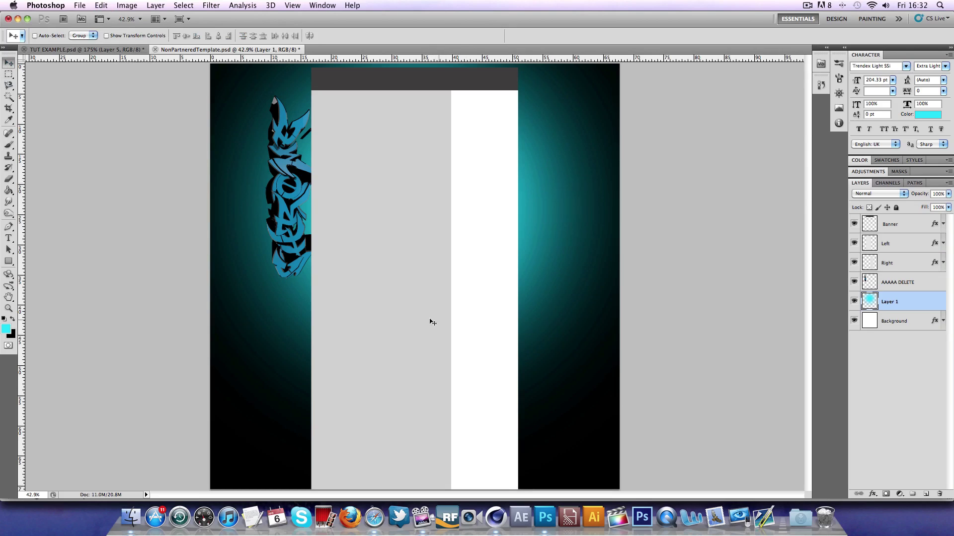
- Zoom in on the graffiti and scroll around the canvas
click(9, 308)
click(273, 198)
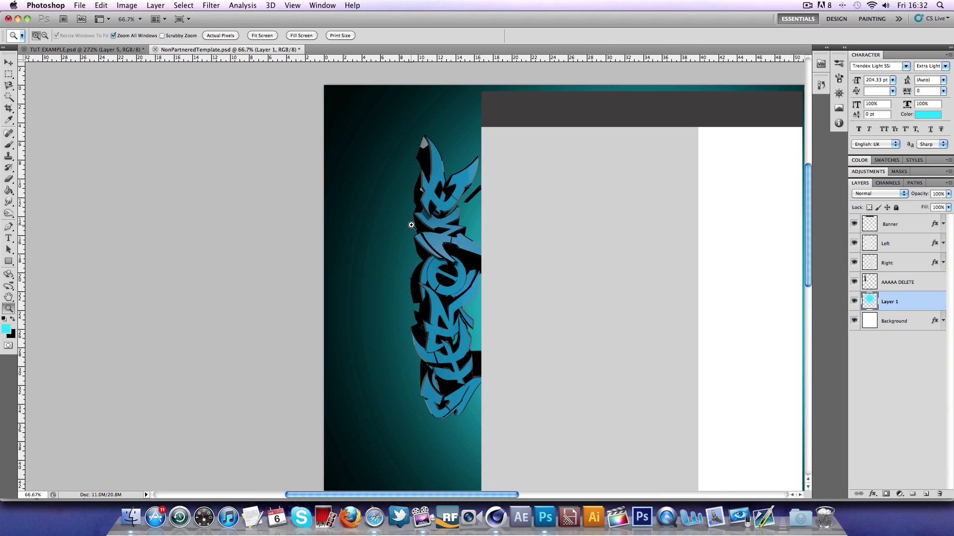
scroll(465, 240, down, 3)
drag(455, 499, 511, 500)
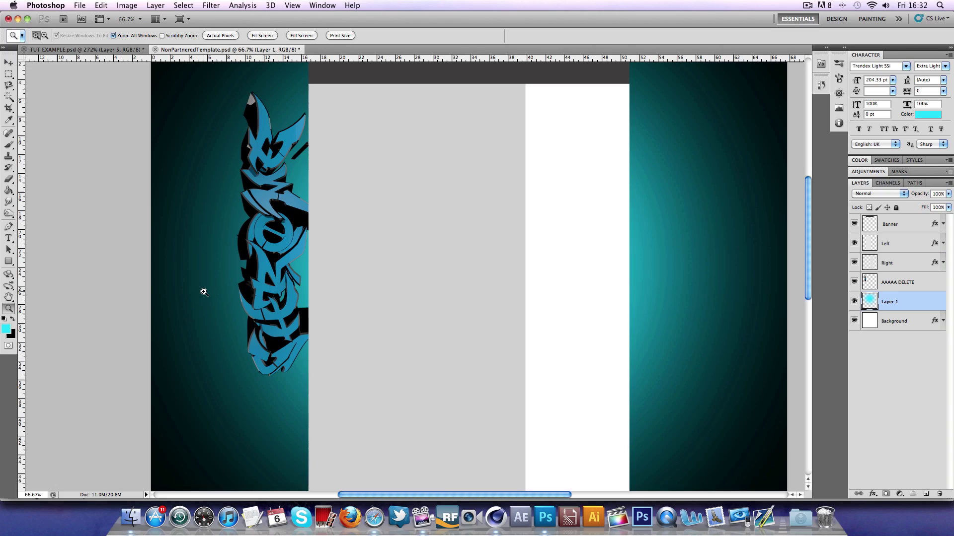
scroll(204, 294, down, 1)
scroll(205, 293, left, 1)
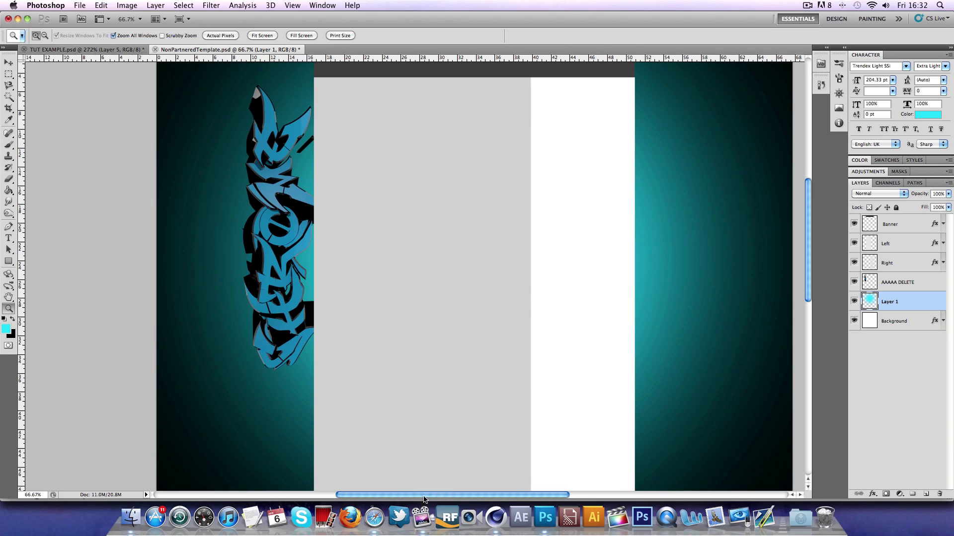
drag(424, 499, 418, 498)
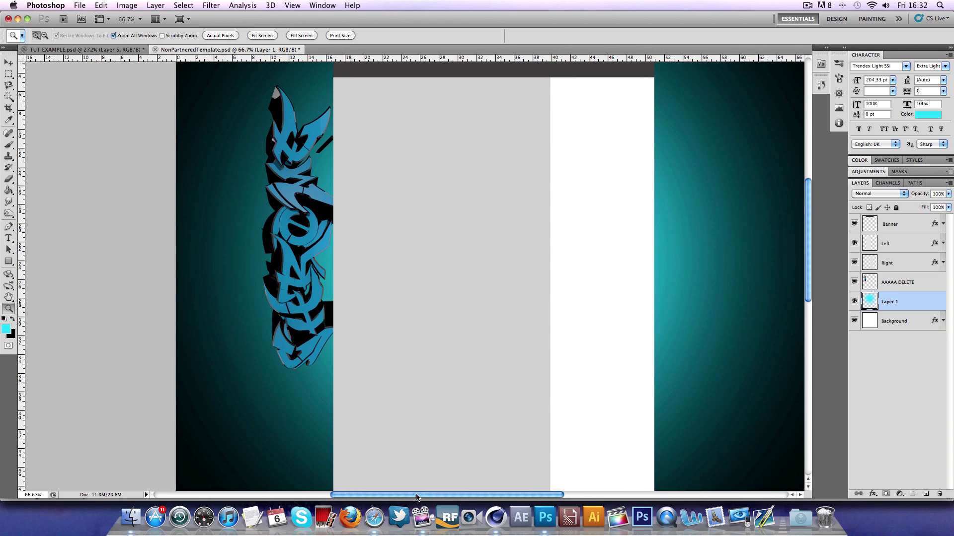
- Add a striped Pattern Overlay to Layer 1 with opacity lowered to about 66%
double_click(923, 308)
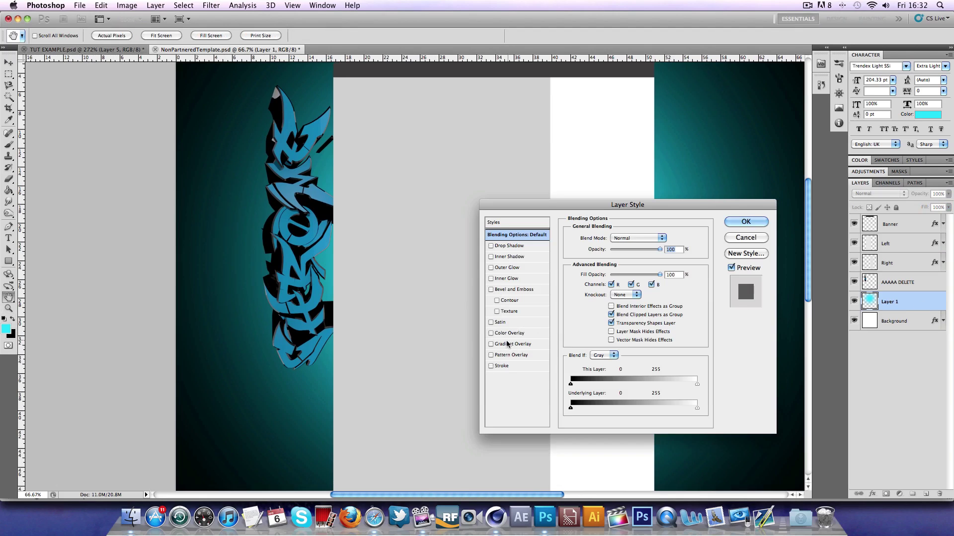
click(490, 355)
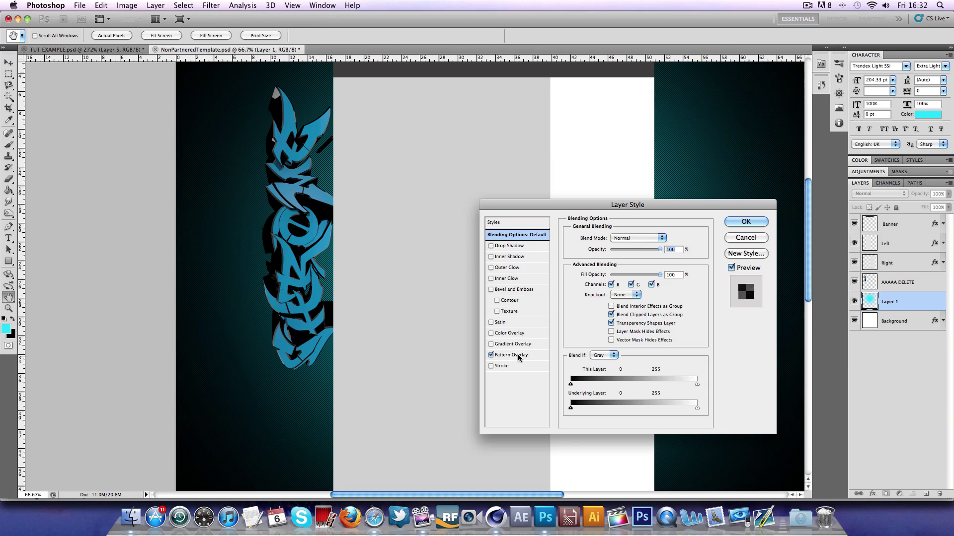
click(523, 354)
click(601, 279)
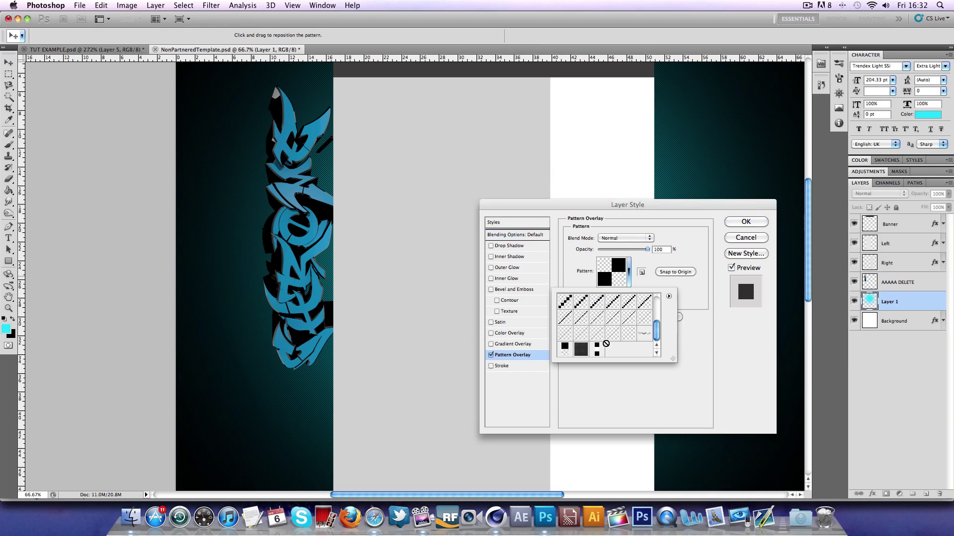
click(595, 349)
click(630, 372)
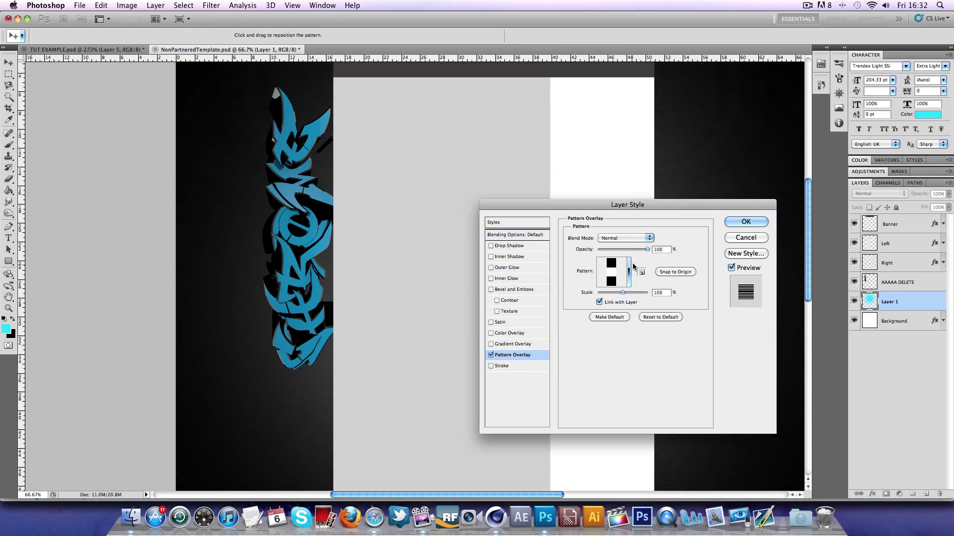
drag(648, 249, 626, 249)
click(746, 222)
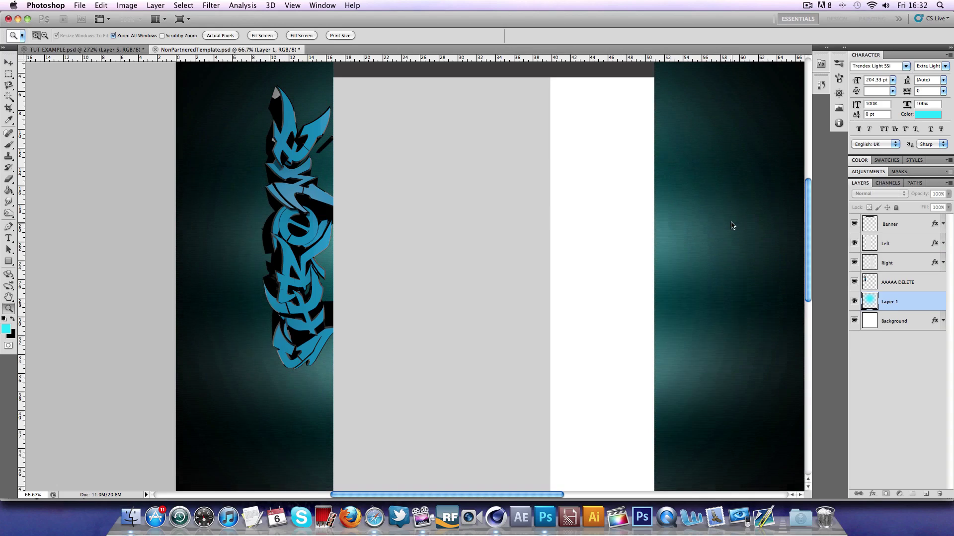
drag(544, 496, 567, 495)
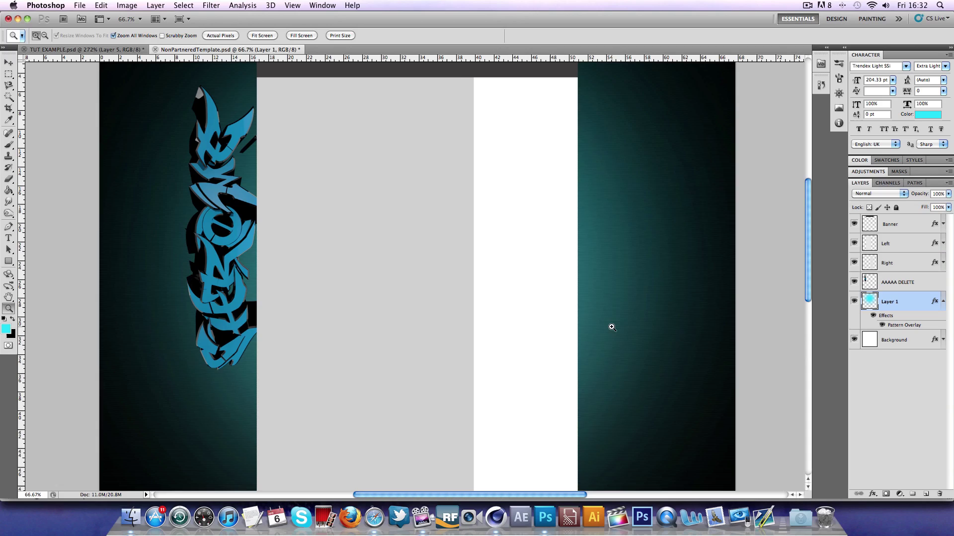
click(611, 310)
click(611, 304)
right_click(611, 304)
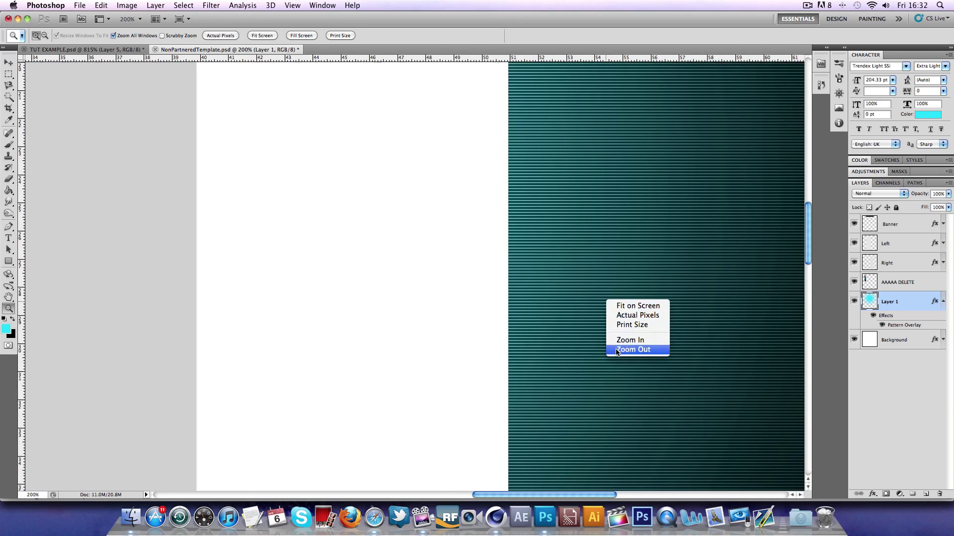
click(615, 348)
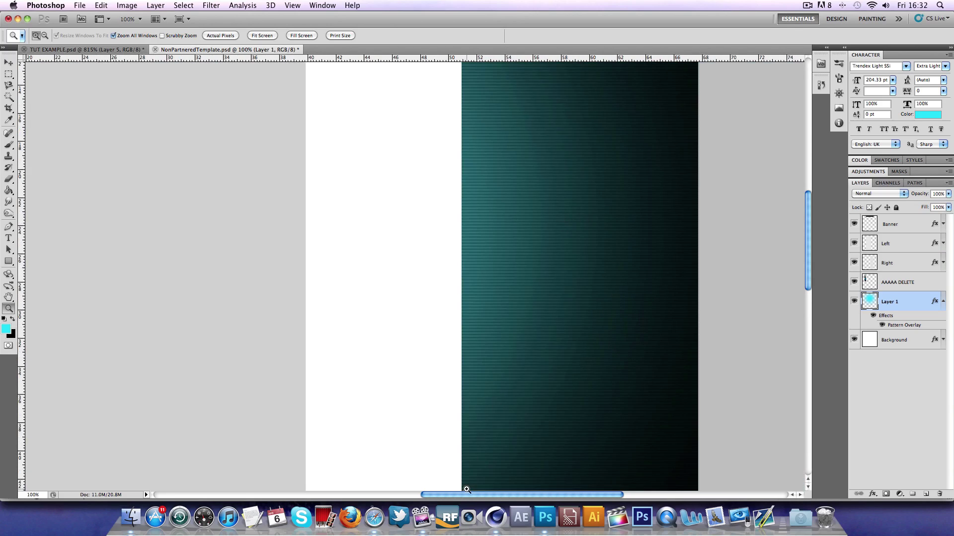
drag(466, 495, 368, 497)
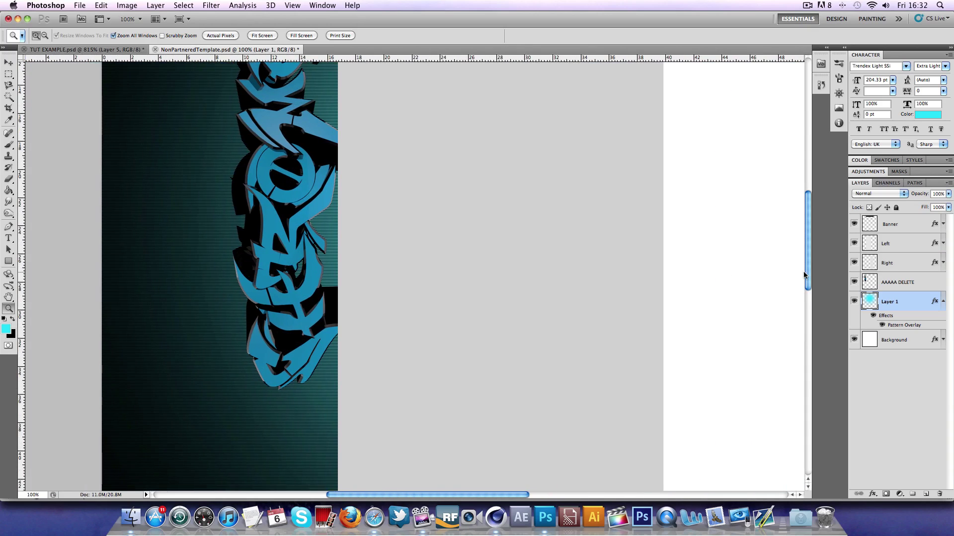
drag(806, 275, 806, 257)
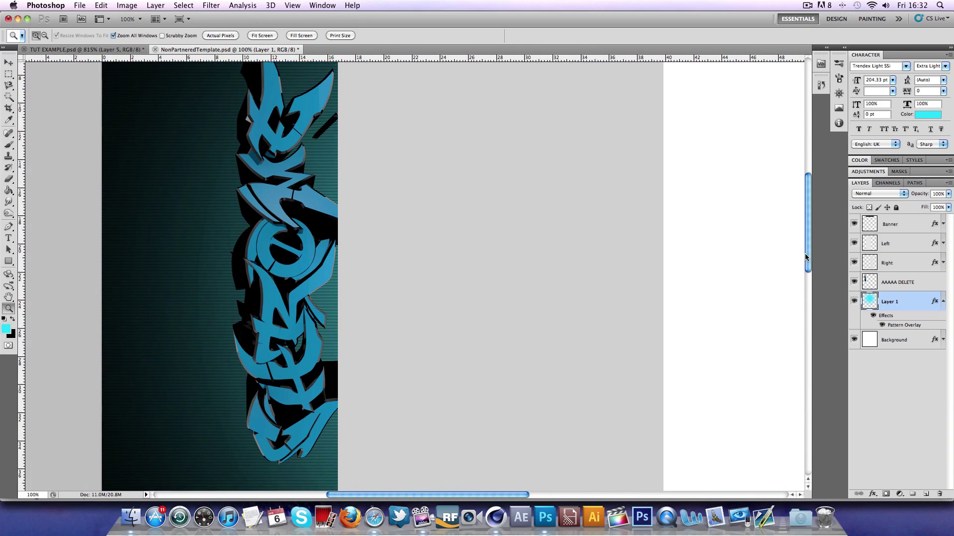
right_click(336, 389)
click(345, 425)
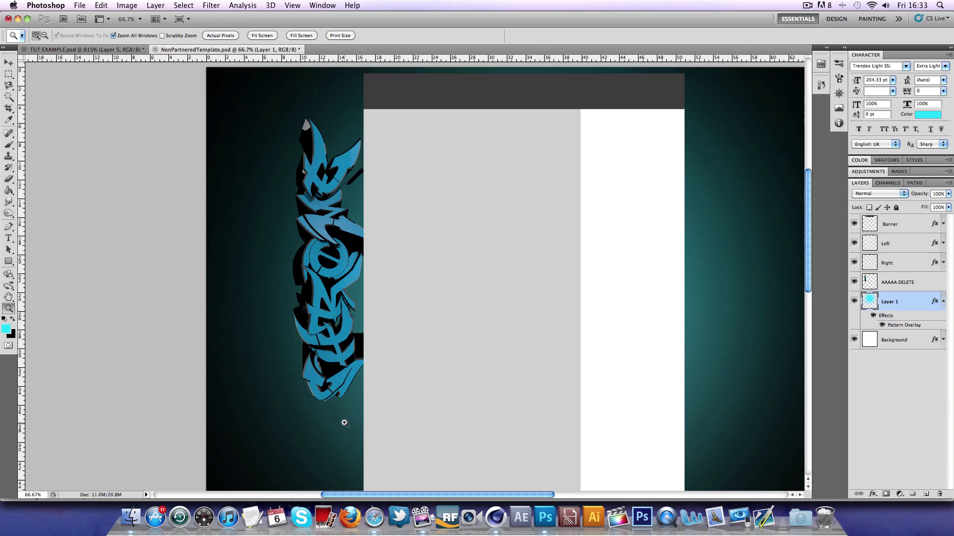
- Give AAAAA DELETE a black Normal-mode Outer Glow, 75% opacity and 40 px size, toggling it to compare
double_click(925, 283)
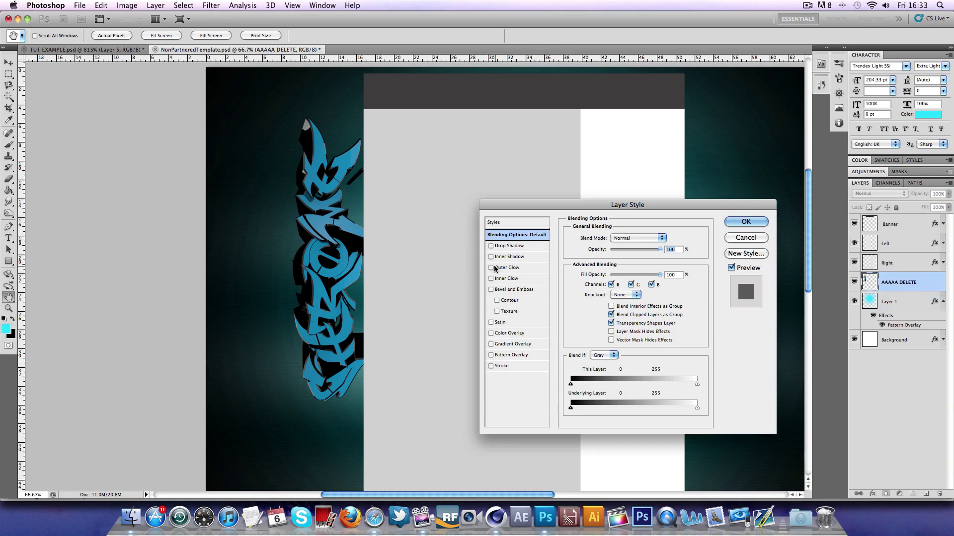
click(507, 268)
click(608, 241)
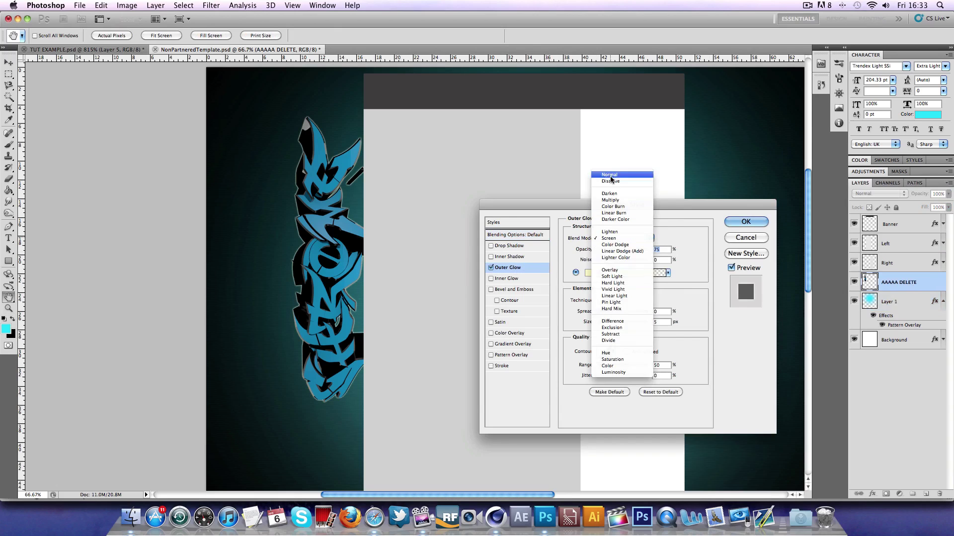
click(612, 175)
click(588, 273)
click(684, 357)
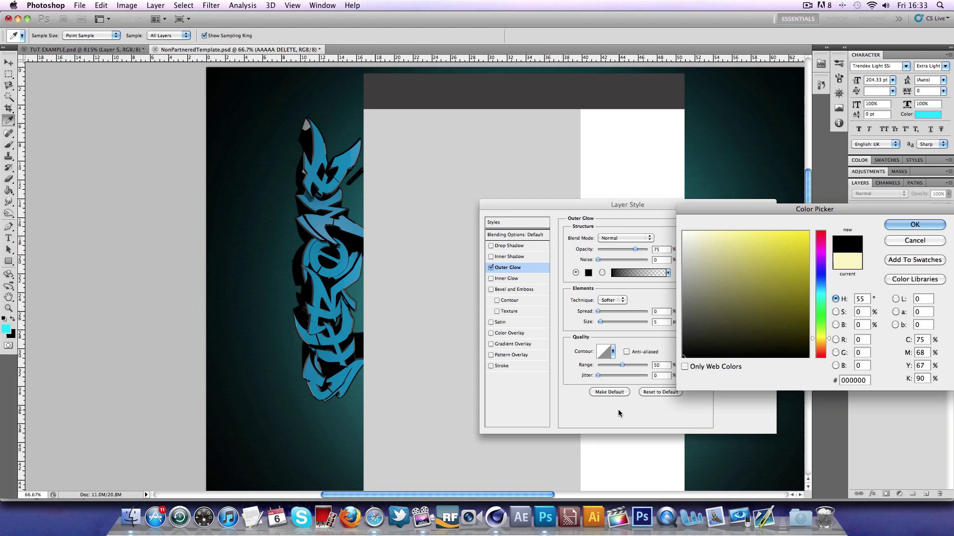
click(892, 227)
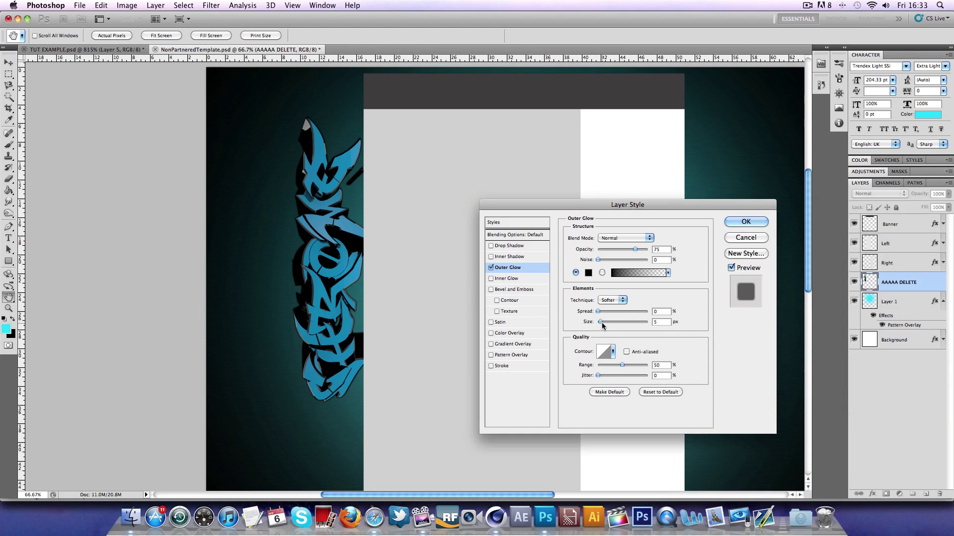
mouse_move(600, 323)
mouse_down()
mouse_move(617, 326)
mouse_move(609, 330)
mouse_up()
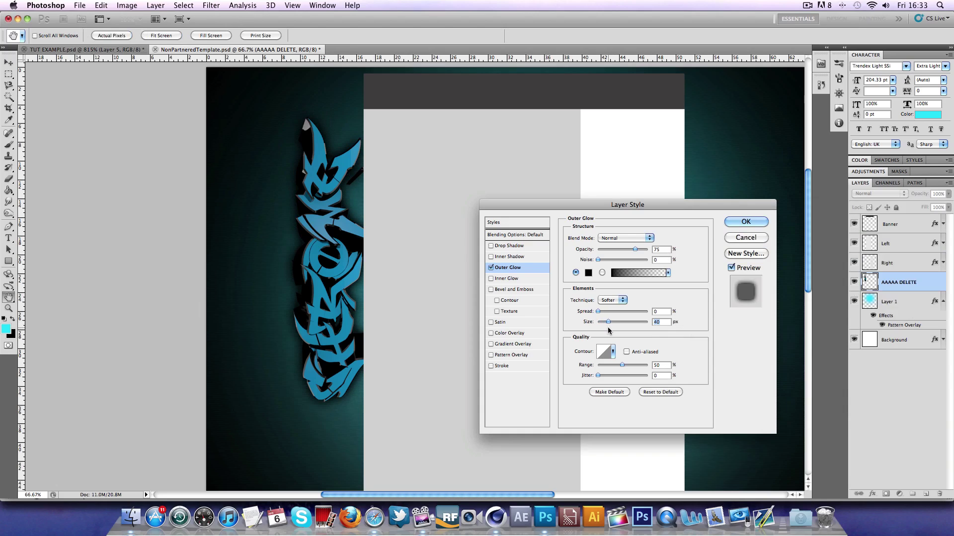
click(490, 269)
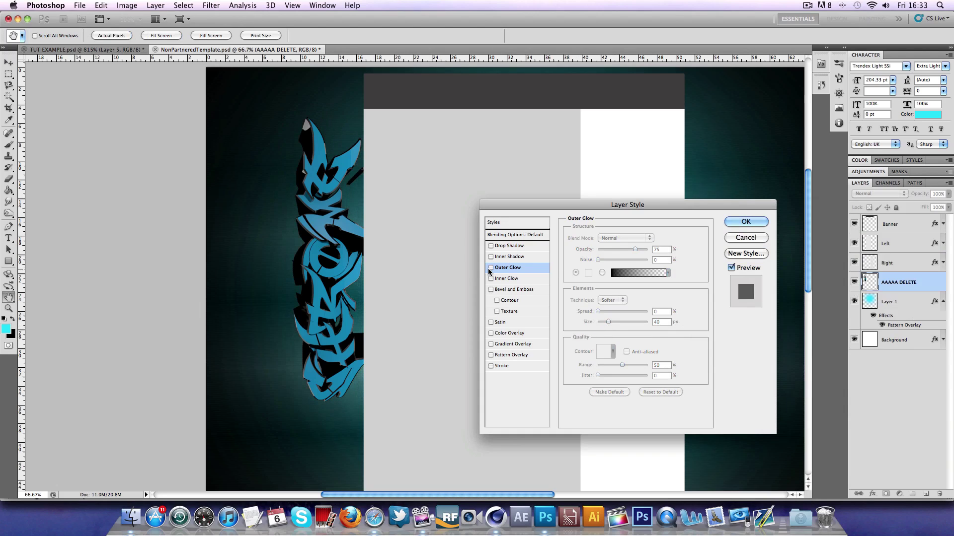
click(491, 268)
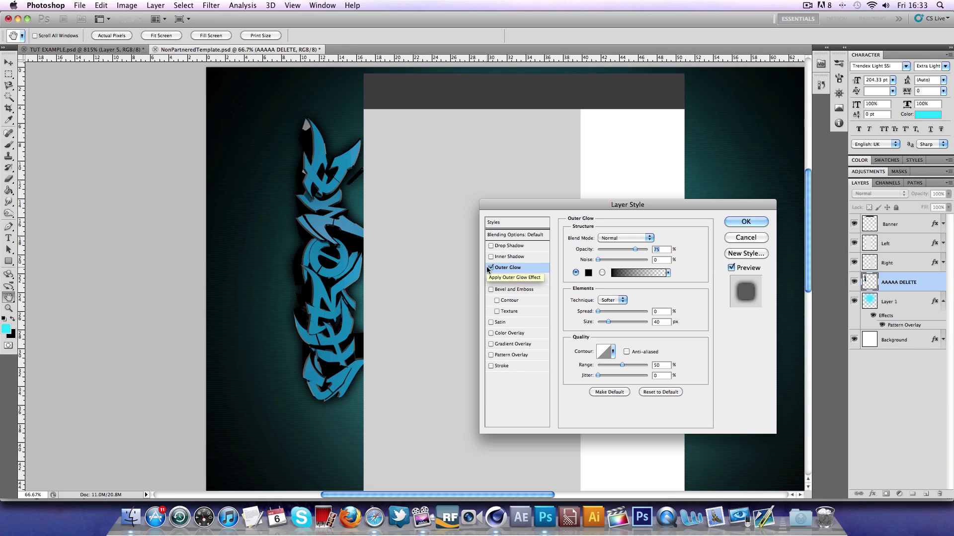
- Apply the black outer glow and inspect it at Actual Pixels, then Fit on Screen
click(731, 222)
right_click(321, 220)
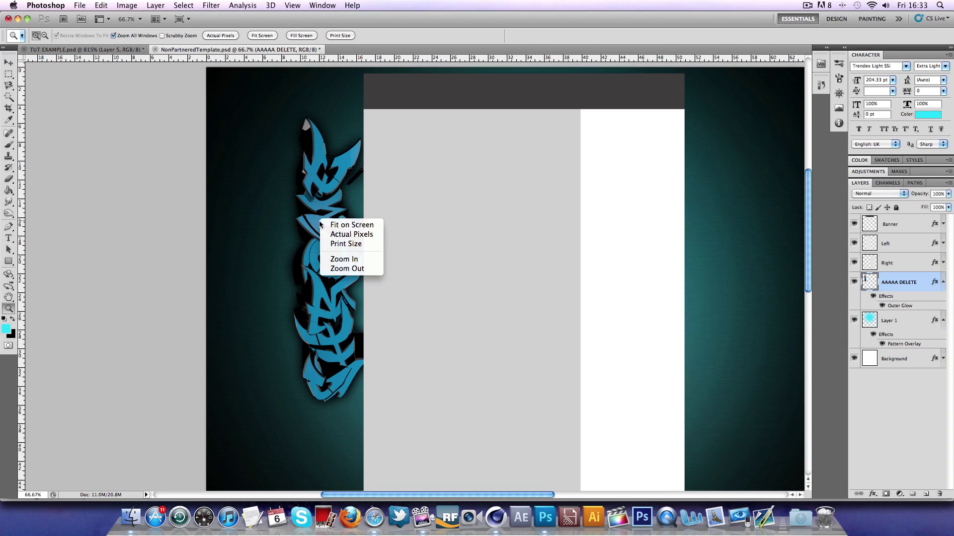
click(351, 234)
scroll(329, 237, up, 5)
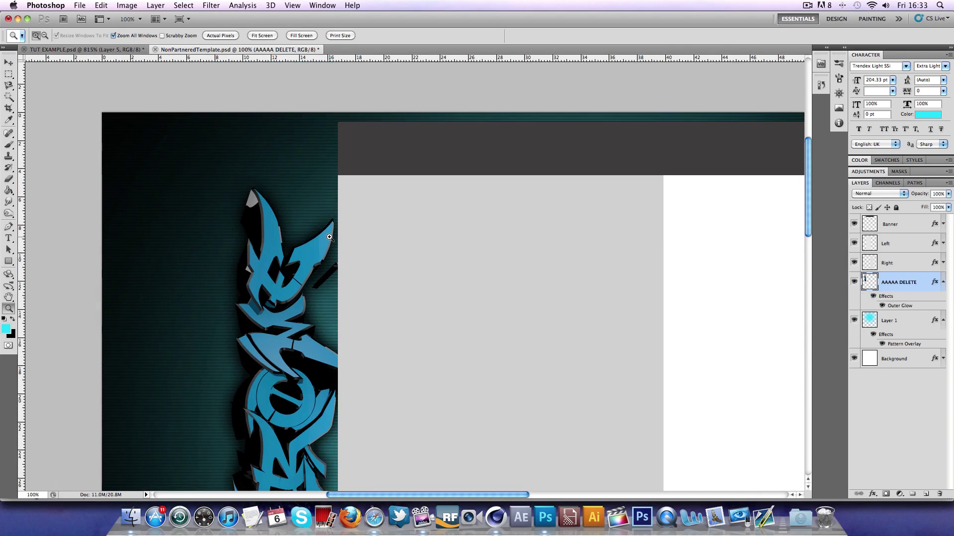
right_click(329, 237)
click(333, 238)
- Recheck at actual pixels, zoom back out, then collapse the effects and select AAAAA DELETE
right_click(303, 205)
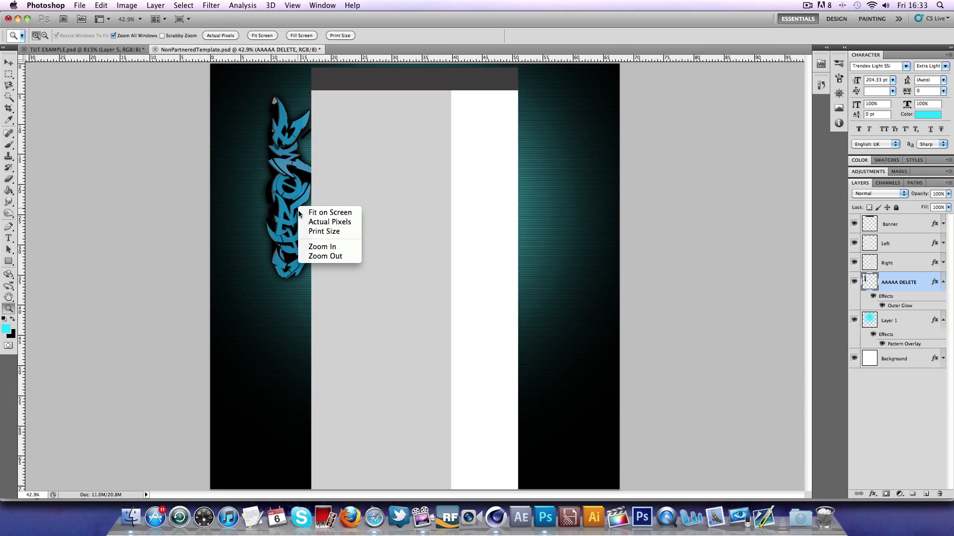
click(308, 222)
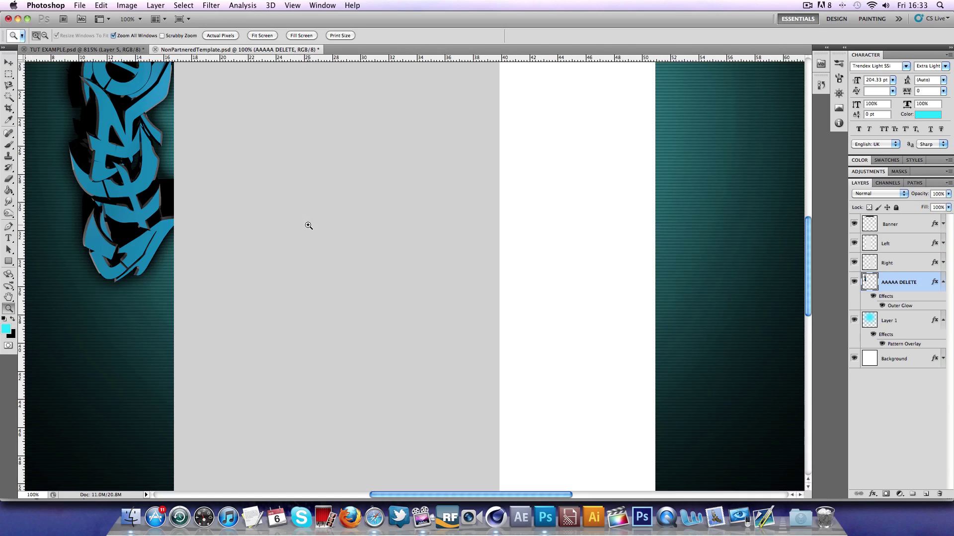
right_click(309, 226)
click(328, 274)
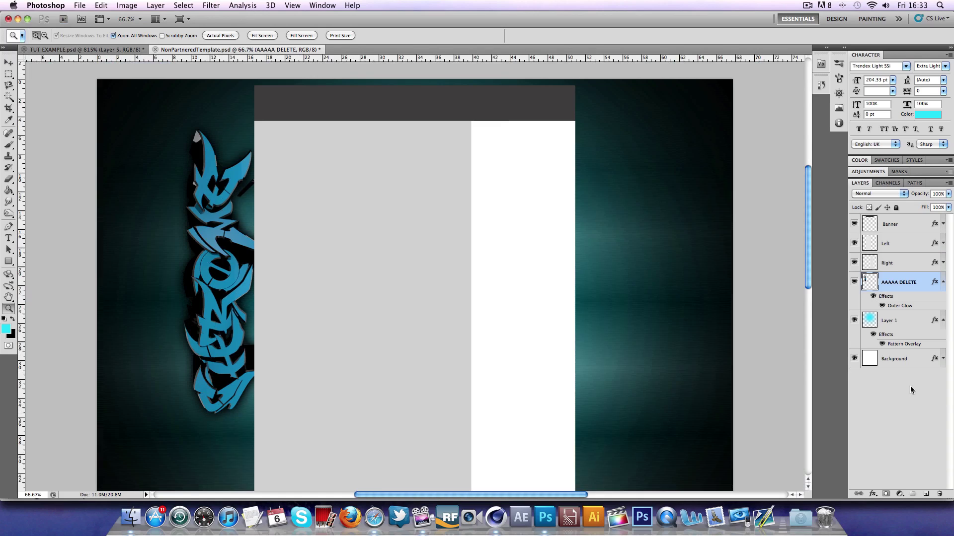
click(944, 284)
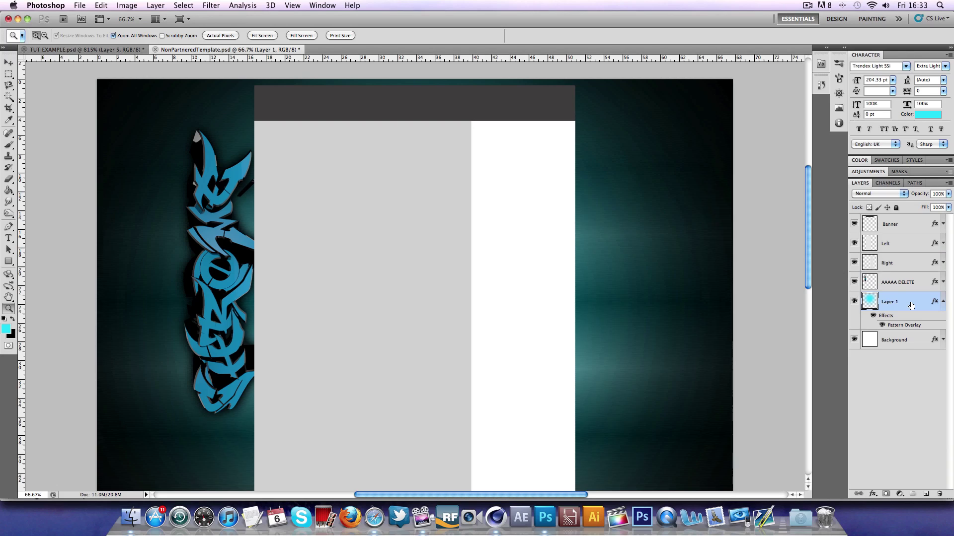
click(912, 289)
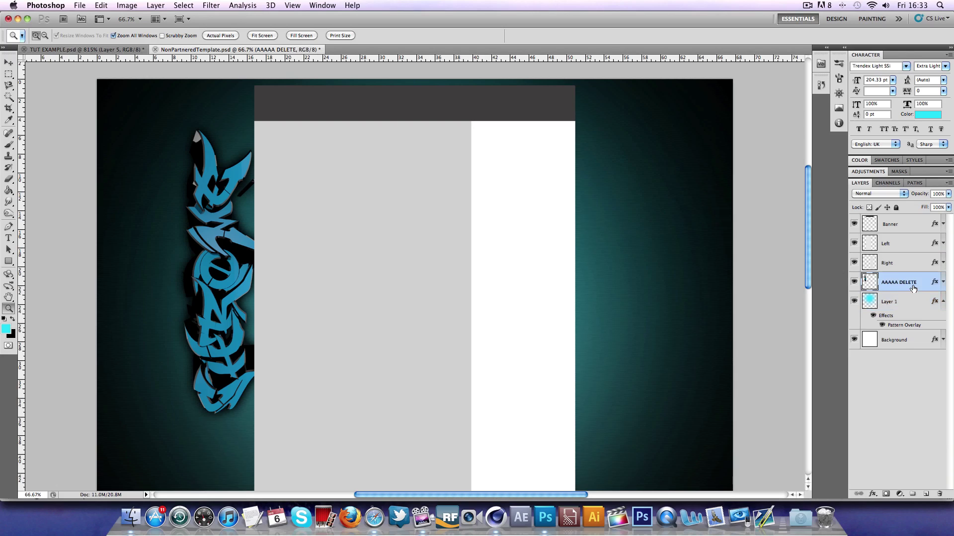
- Add a new layer and draw a tall white rectangle over the graffiti
click(926, 495)
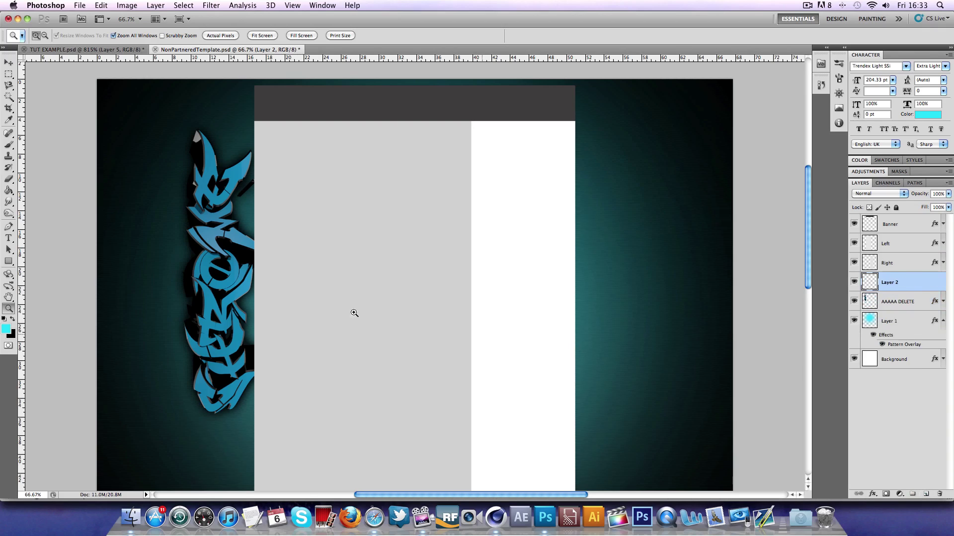
click(9, 262)
key(d)
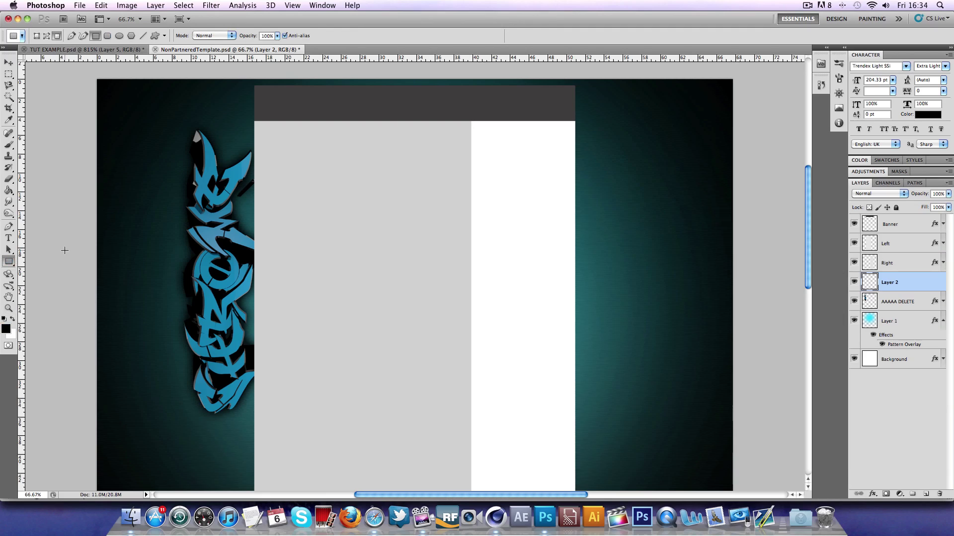
key(x)
drag(138, 113, 220, 481)
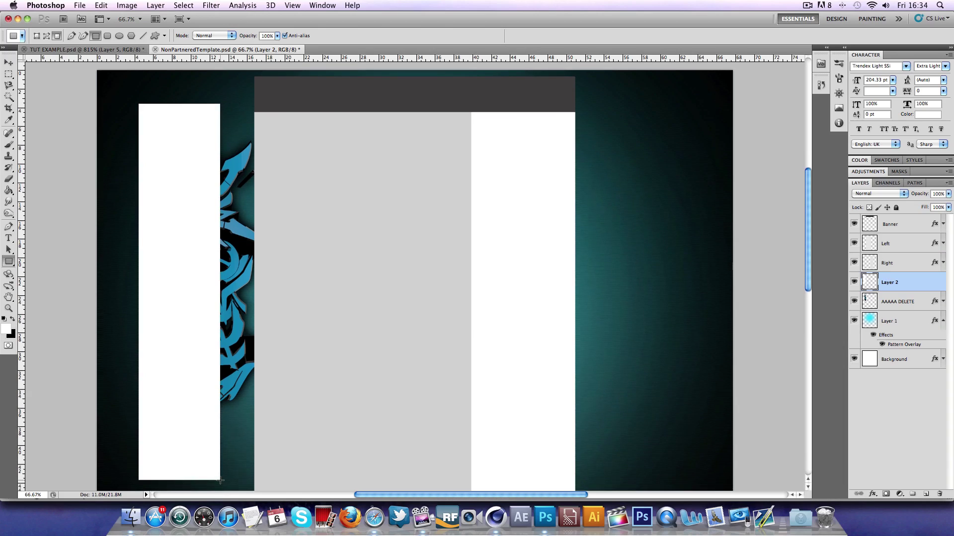
- Tilt the white rectangle about −3.86° and nudge it slightly right
key(super+t)
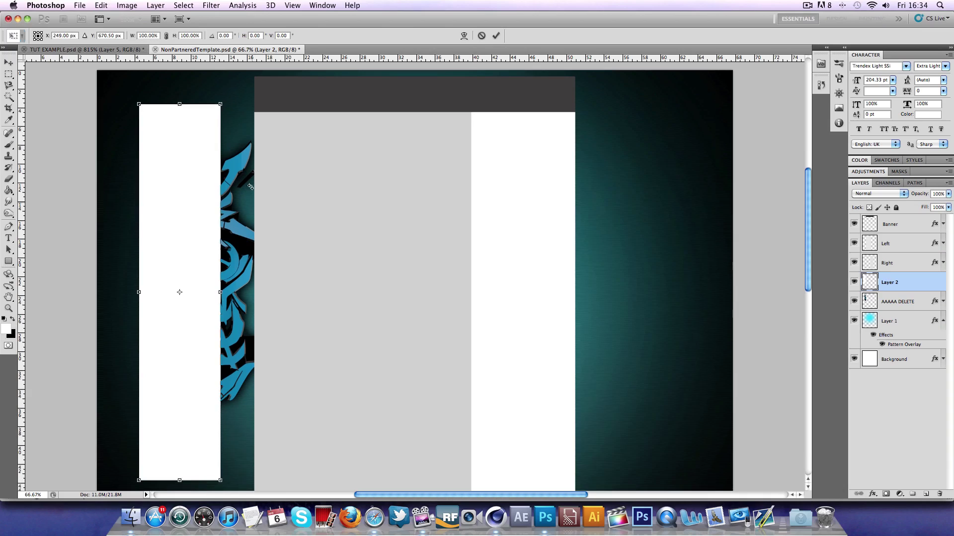
drag(249, 97, 234, 79)
drag(171, 140, 179, 140)
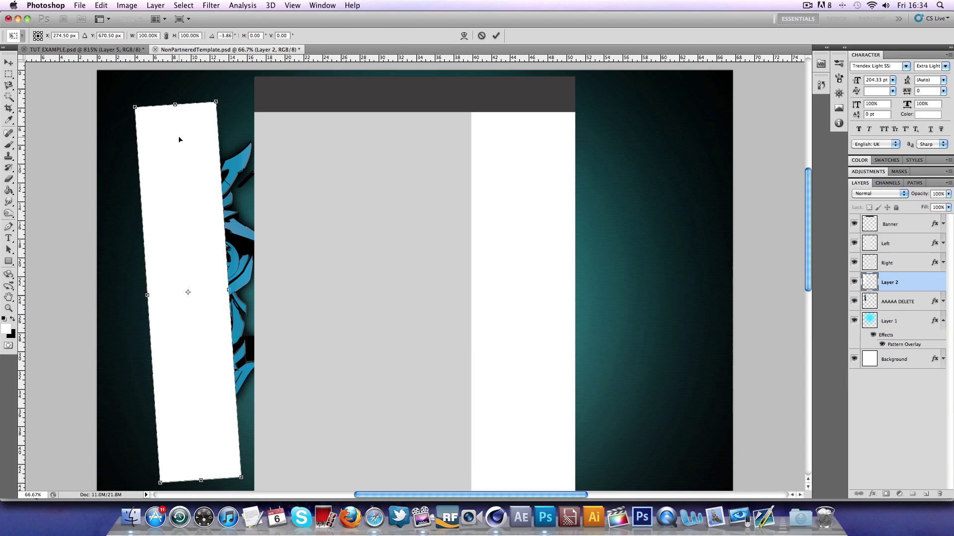
click(494, 36)
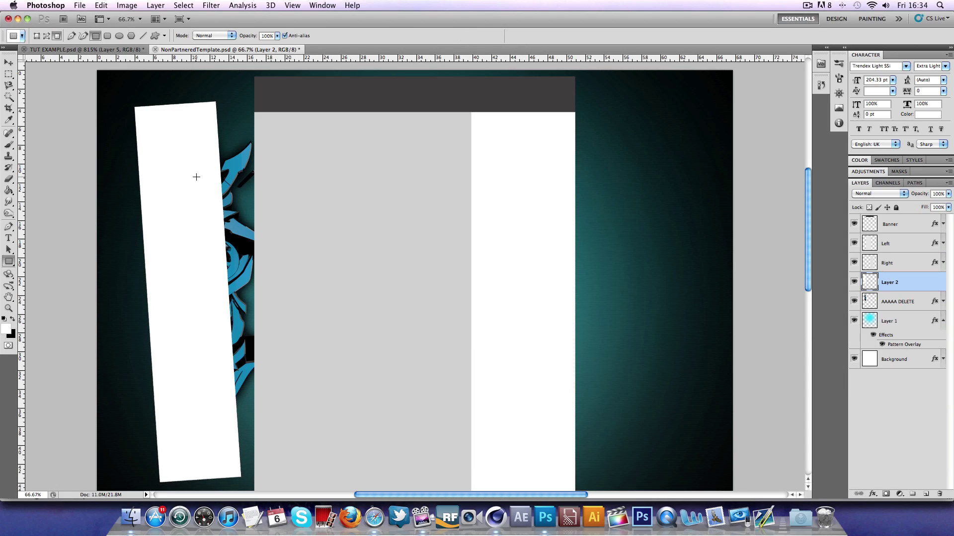
scroll(196, 176, up, 1)
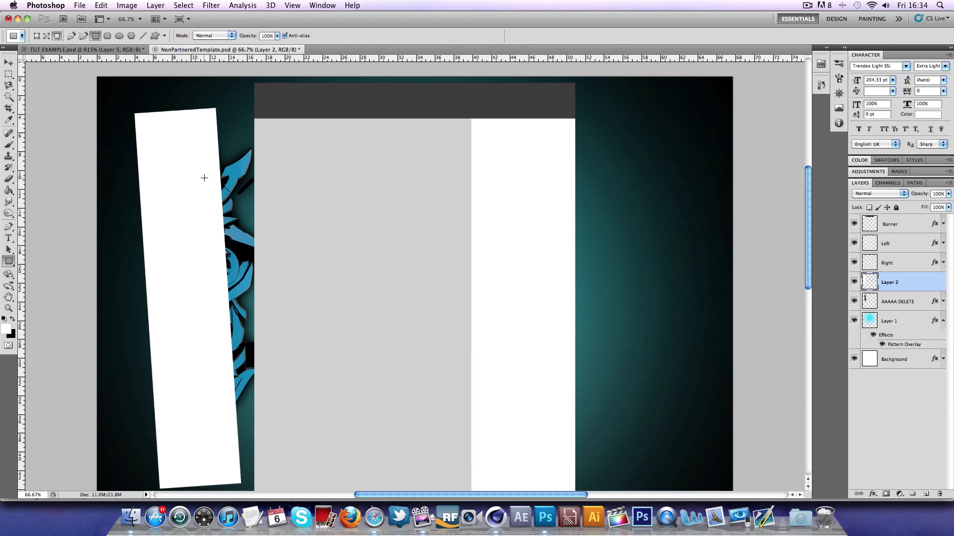
- Clip Layer 2 to the graffiti and lower its opacity to make it mostly transparent
alt+click(890, 292)
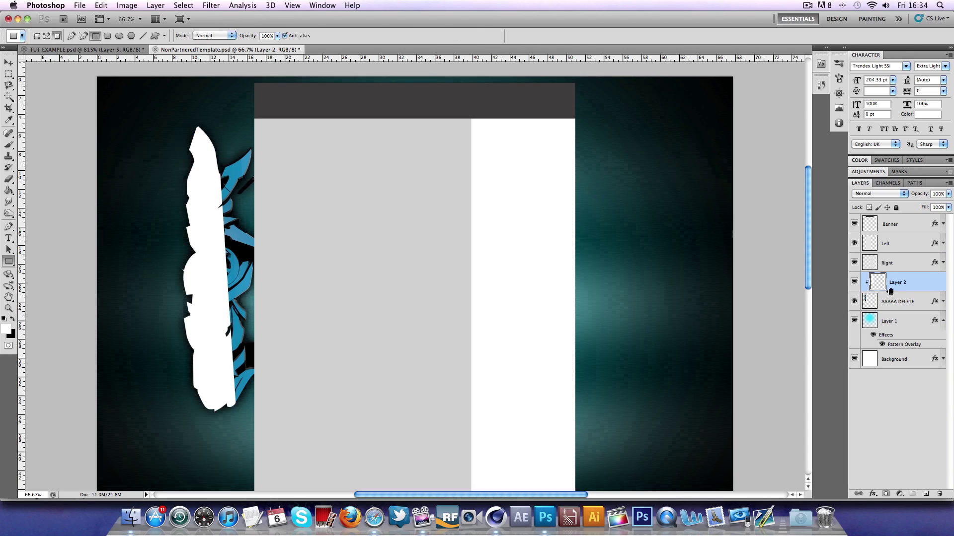
click(5, 65)
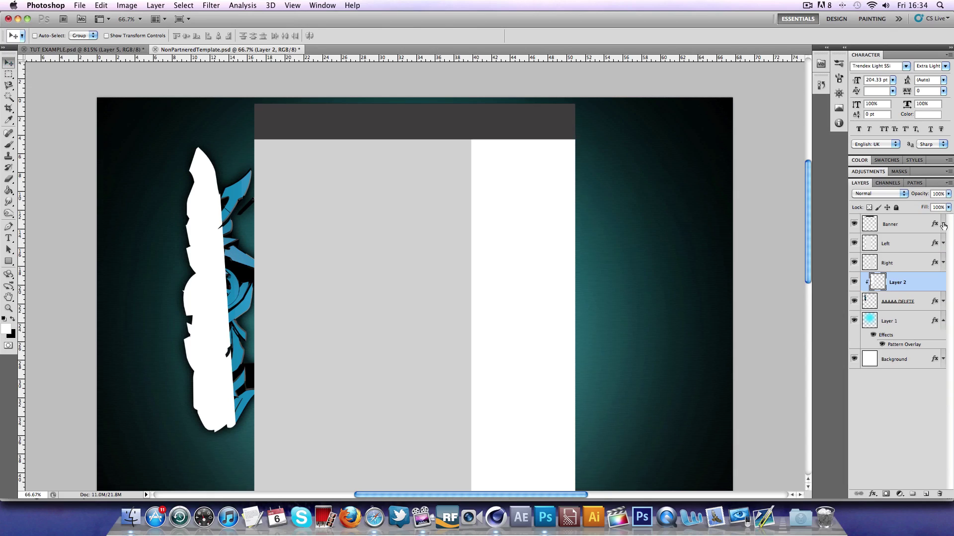
click(948, 194)
drag(944, 202, 907, 209)
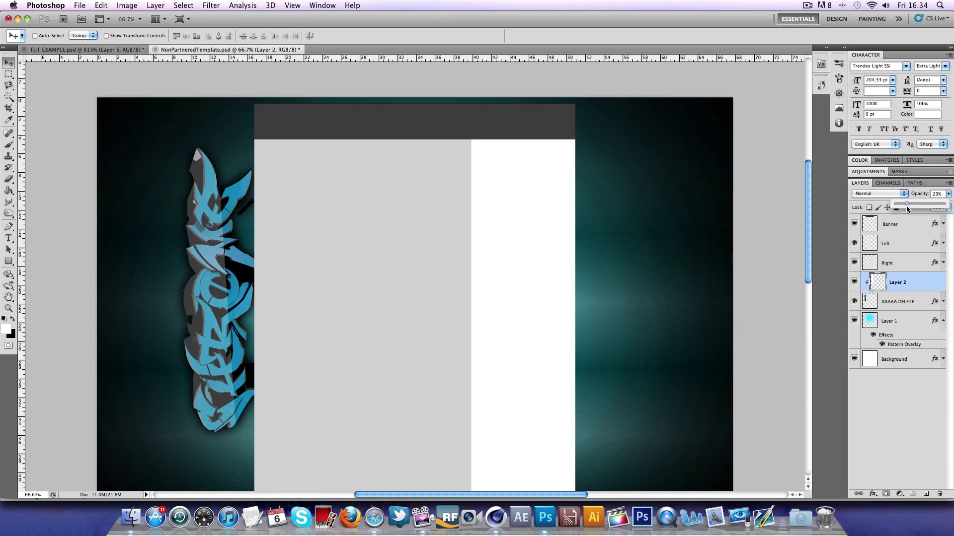
click(206, 325)
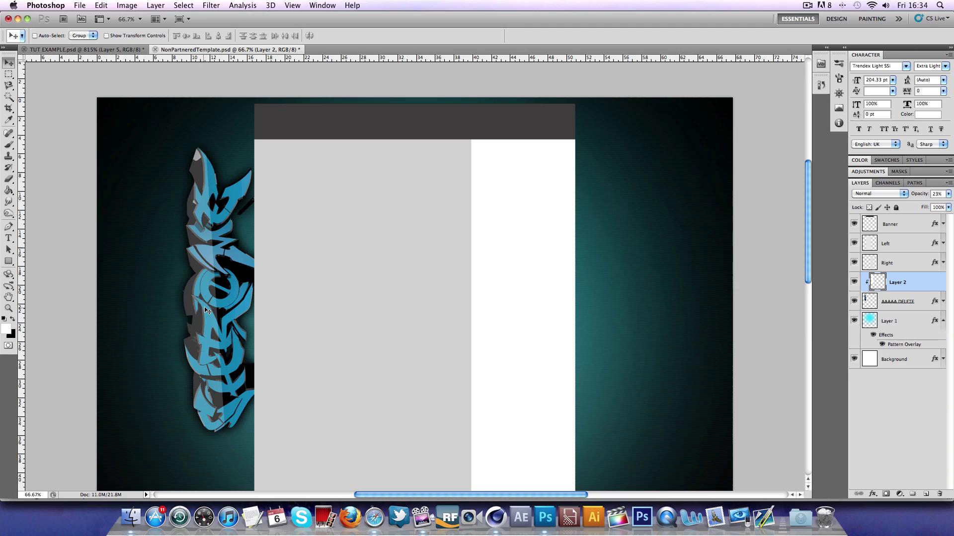
- Set Layer 2's blend mode to Overlay and its opacity to 30%
click(884, 195)
click(884, 196)
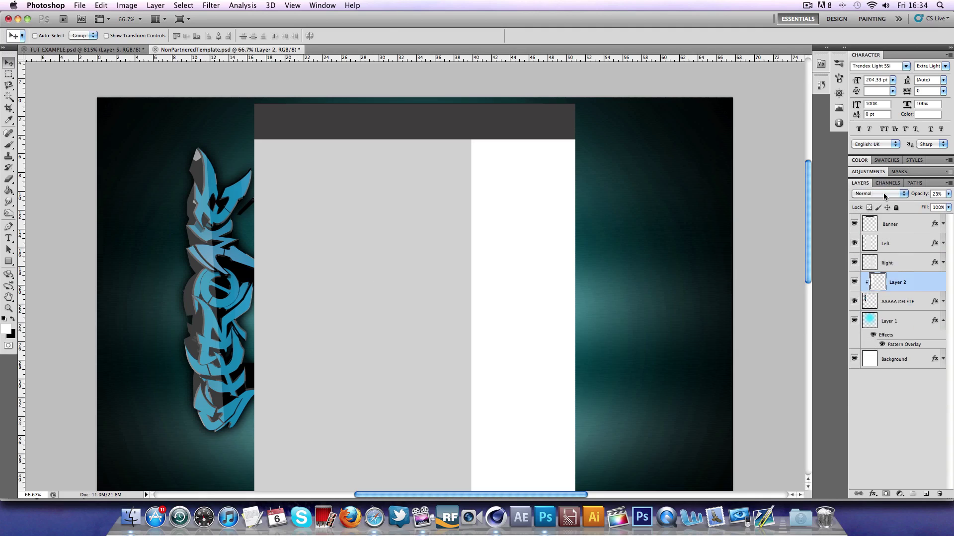
click(884, 195)
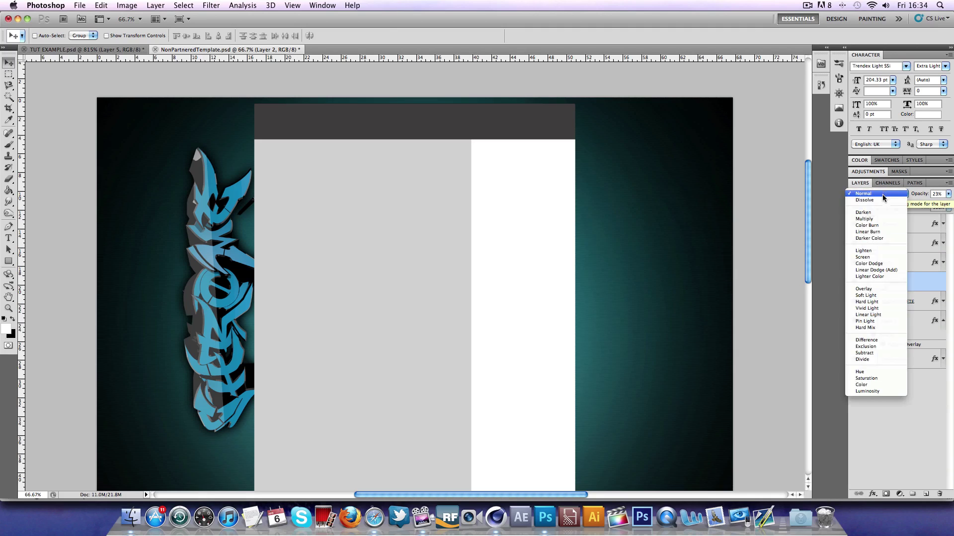
click(876, 290)
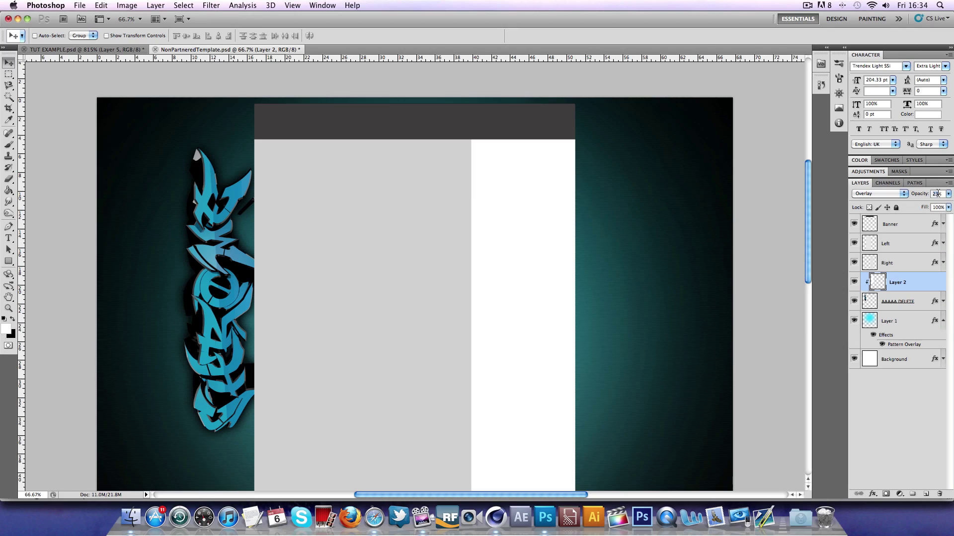
drag(913, 198, 937, 194)
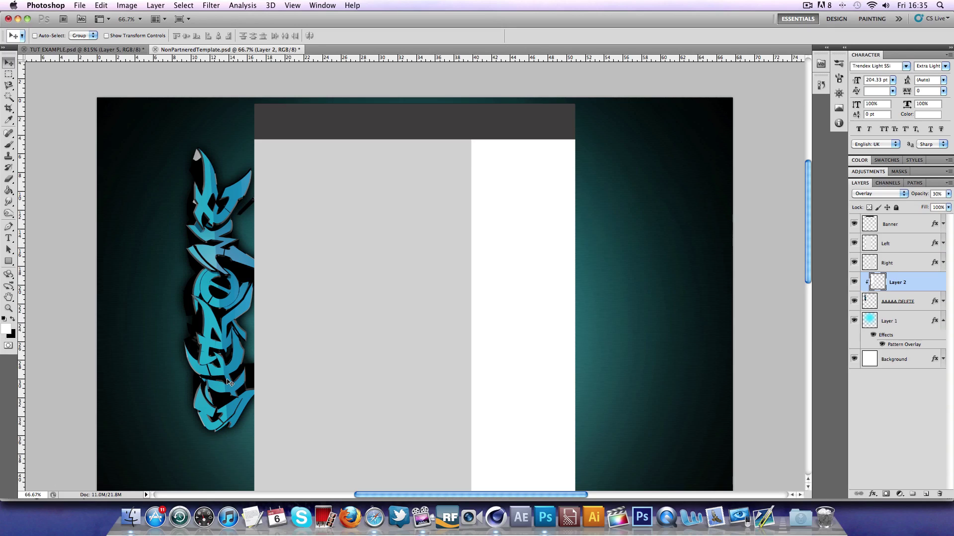
- View the TUT EXAMPLE document fitted on screen, then zoom into its finished graffiti
click(105, 49)
key(z)
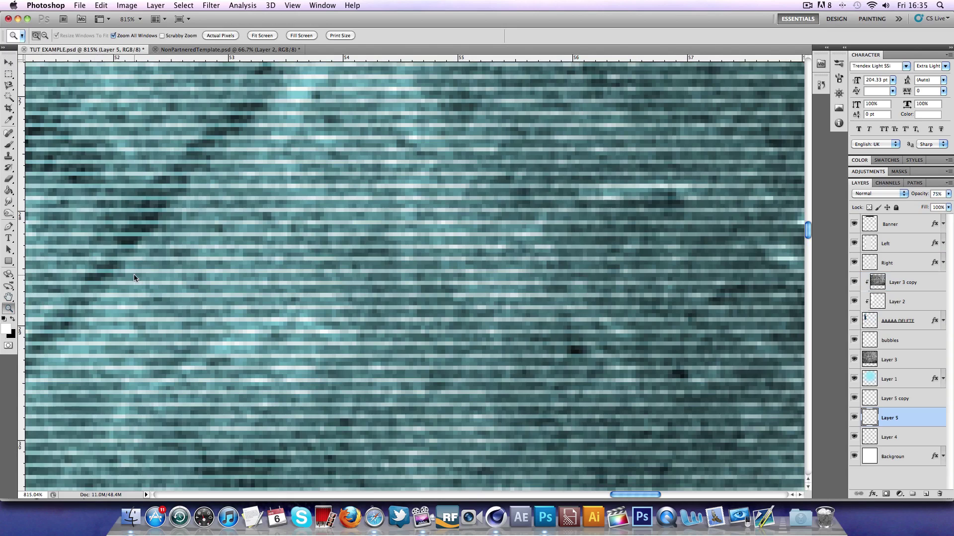
right_click(133, 275)
click(158, 279)
click(291, 175)
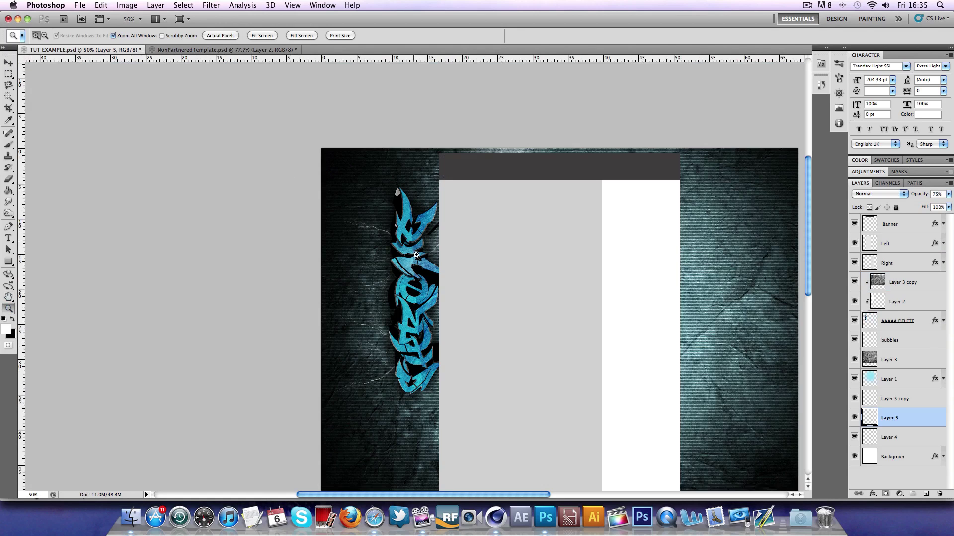
click(416, 255)
click(412, 263)
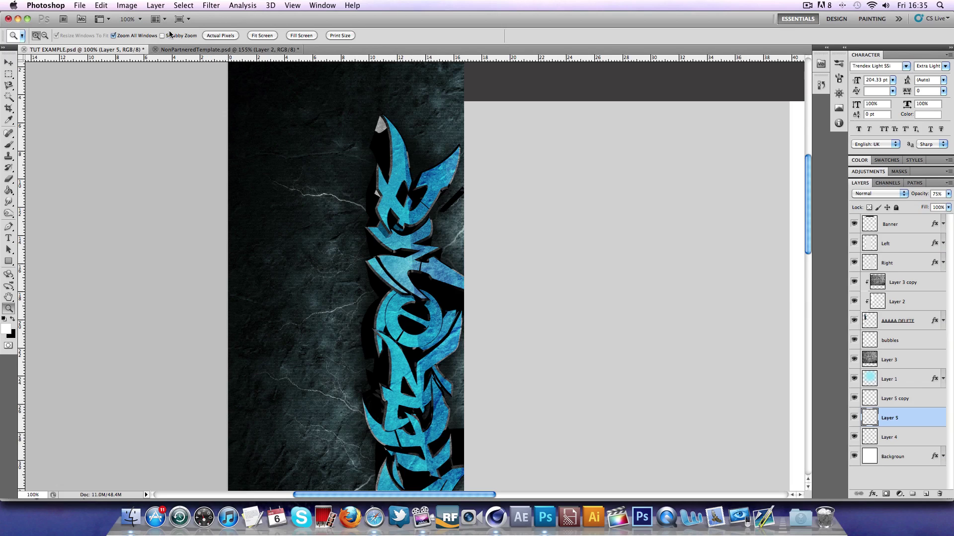
- Return to NonPartneredTemplate, fit and zoom toward the graffiti, then switch to Safari's reference photo
click(182, 50)
right_click(203, 364)
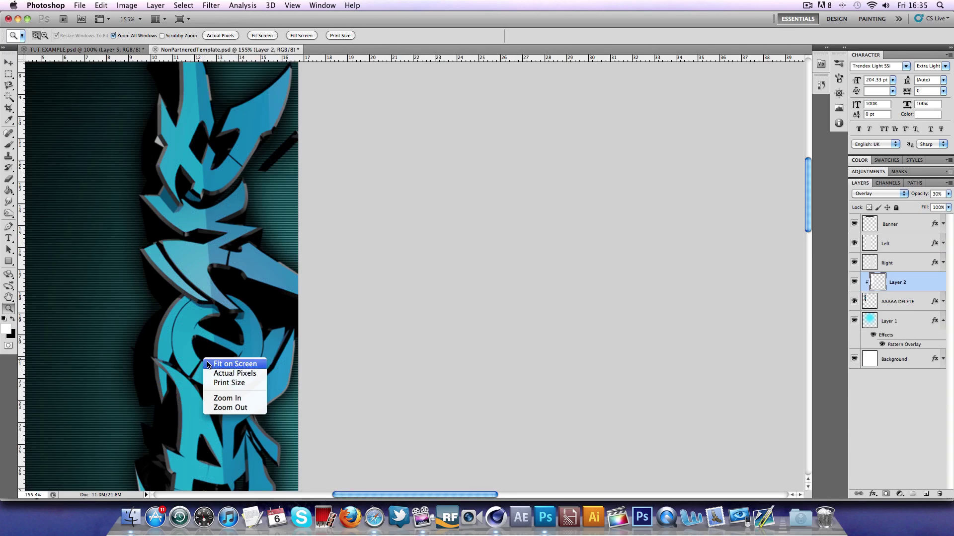
click(207, 365)
click(268, 216)
click(392, 214)
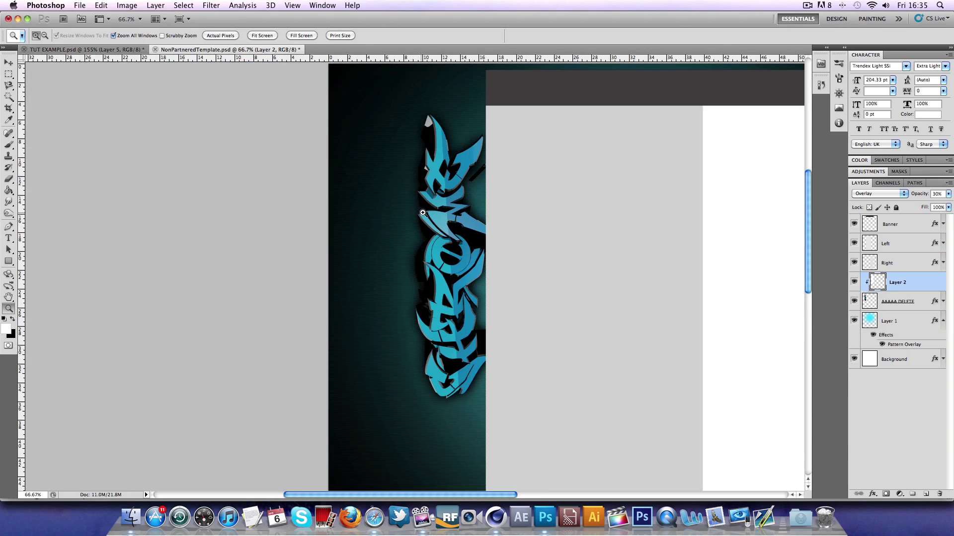
click(382, 518)
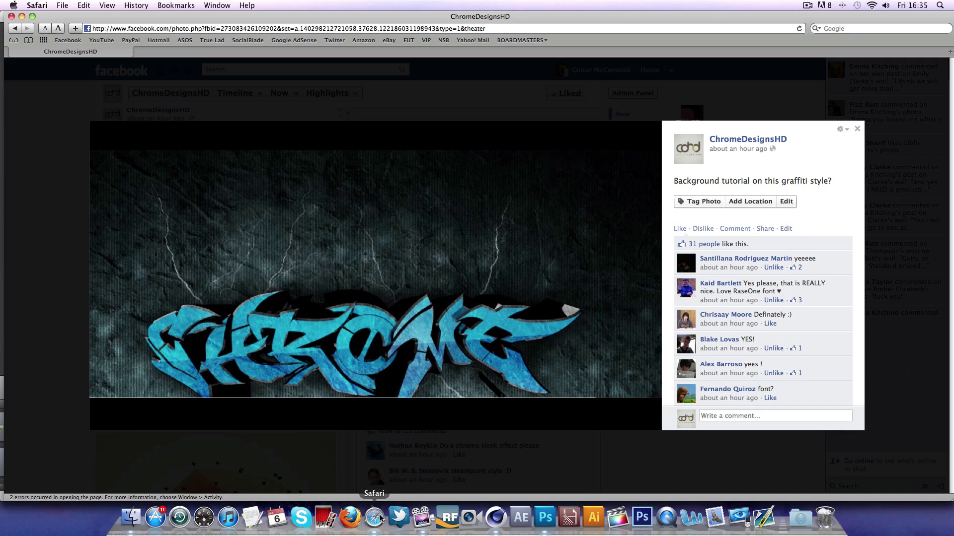
right_click(355, 52)
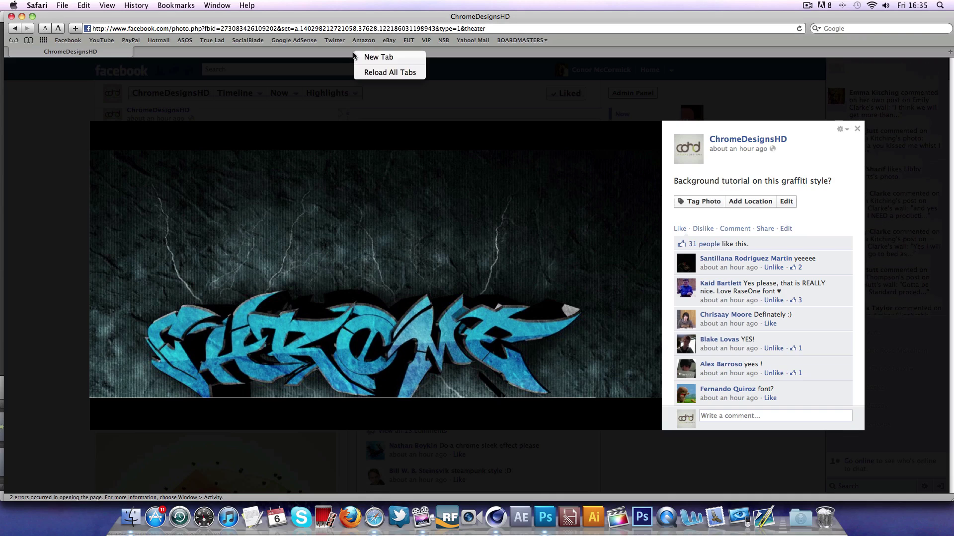
- In a new tab, search Google Images for grunge, filtered to large images
click(373, 57)
click(838, 28)
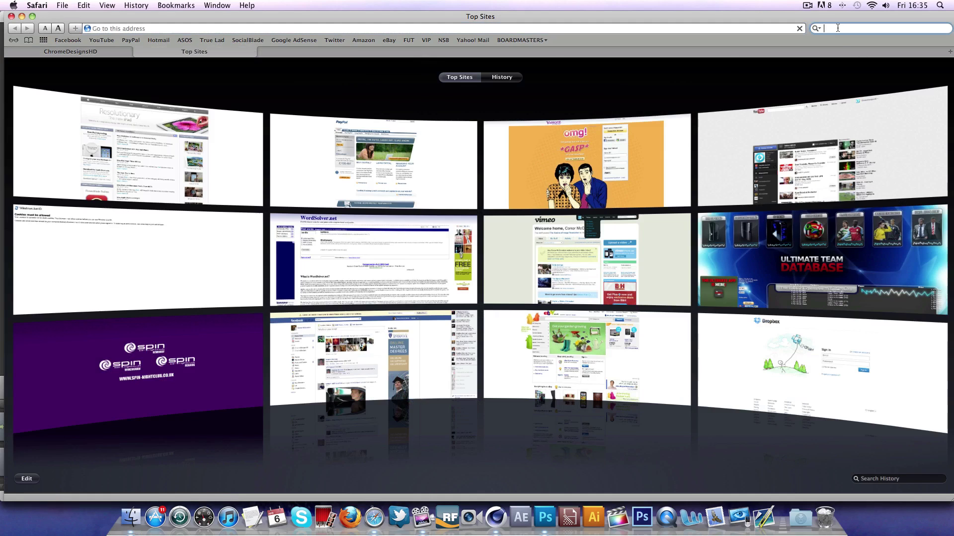
text(grunge)
key(Return)
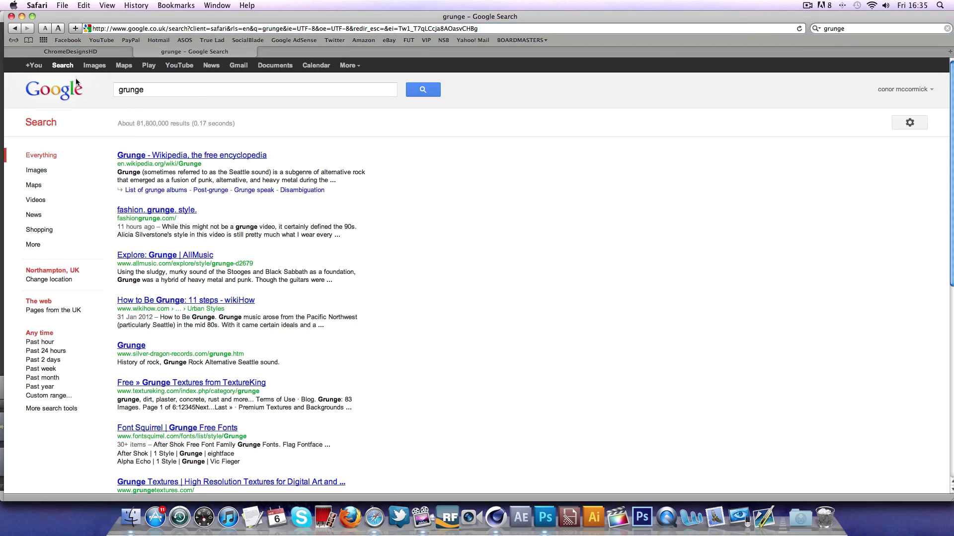
click(98, 71)
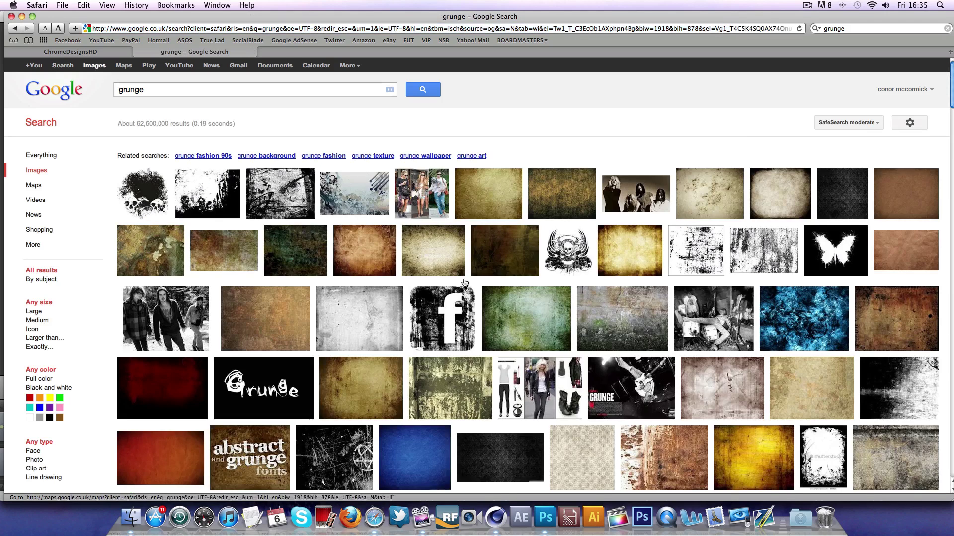
click(32, 312)
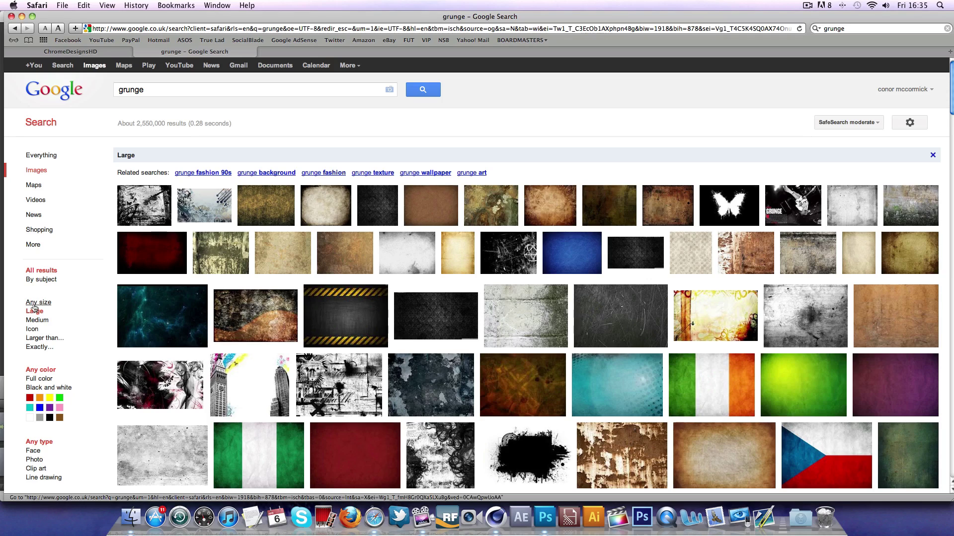
- Copy the Grunge_gray_02.jpg texture image and return to the ChromeDesignsHD Facebook tab
scroll(38, 308, down, 10)
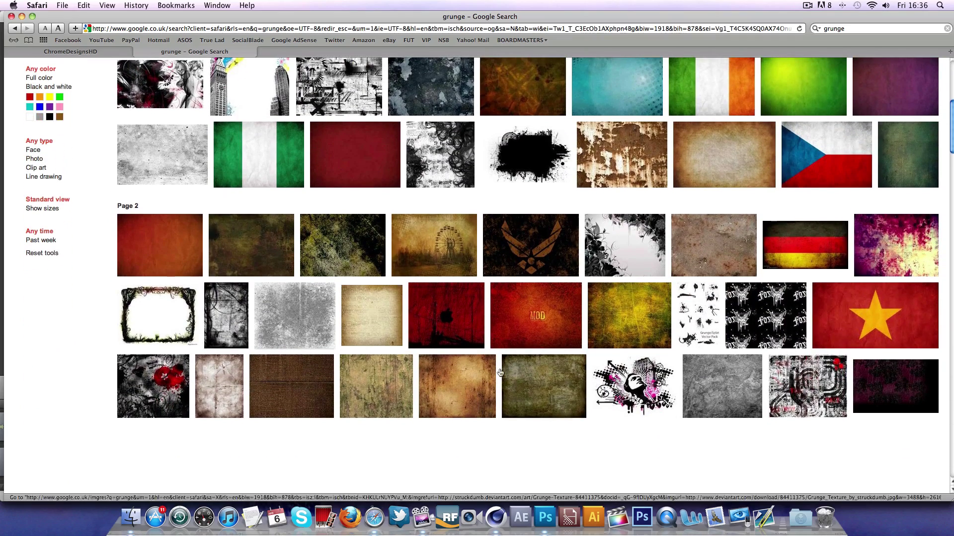
click(728, 390)
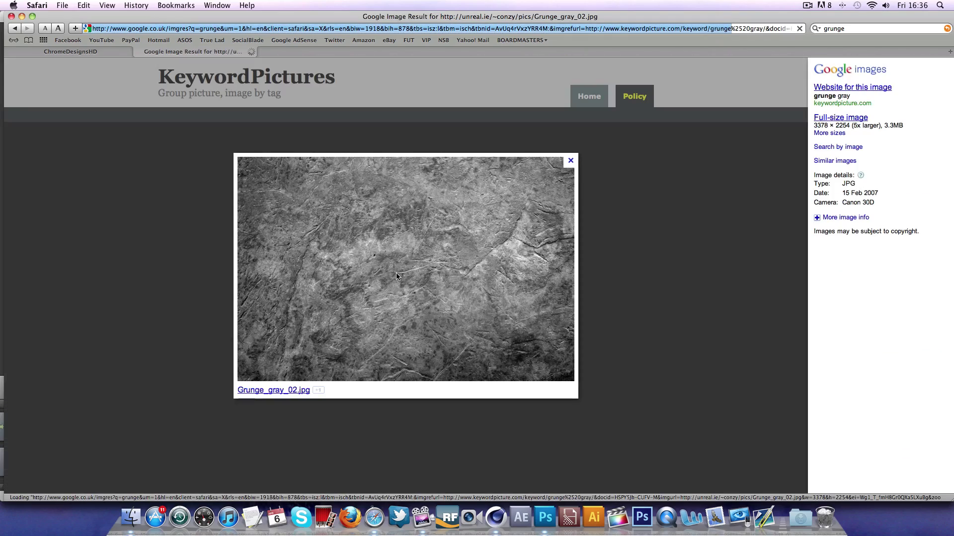
right_click(408, 252)
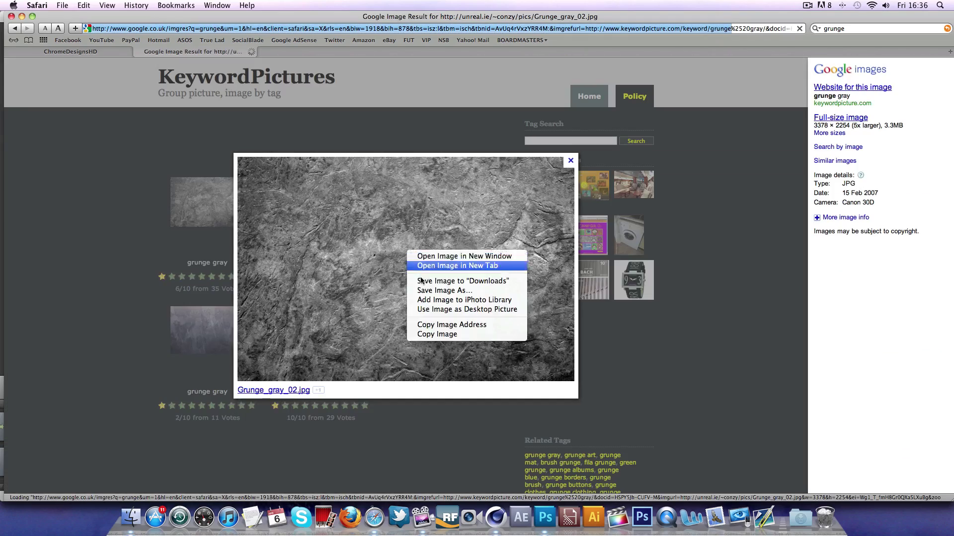
click(425, 334)
click(133, 53)
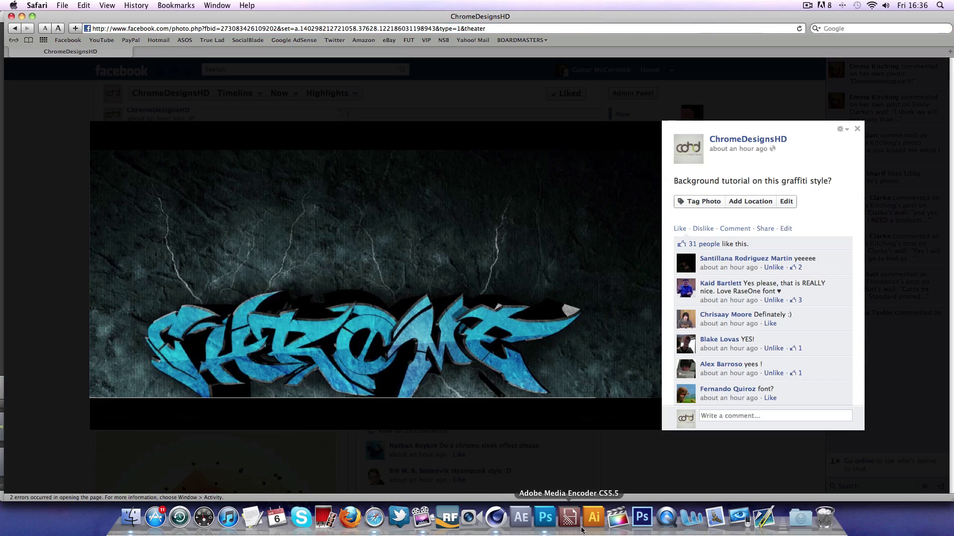
- Back in Photoshop, add a new Layer 3 above Layer 1 and fit the document in the window
click(546, 516)
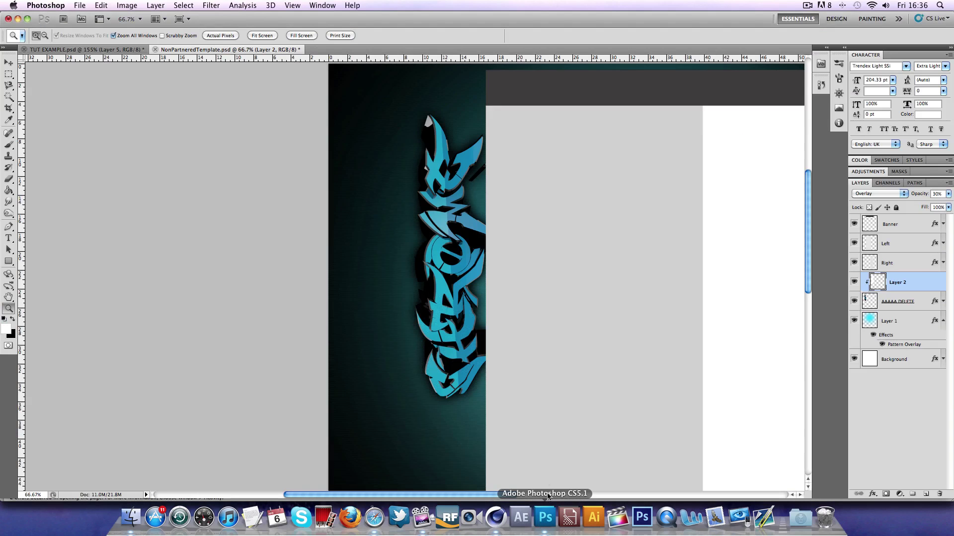
click(909, 323)
click(943, 322)
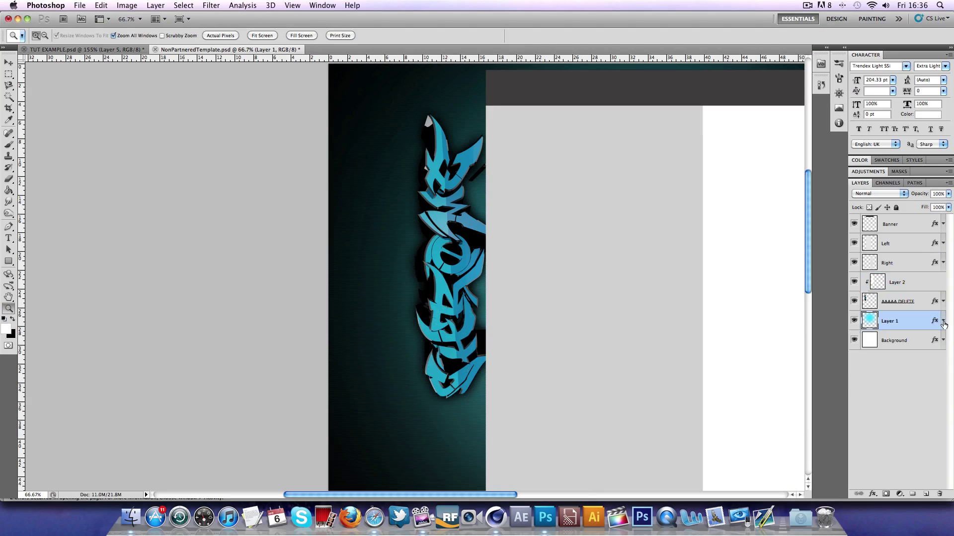
click(926, 495)
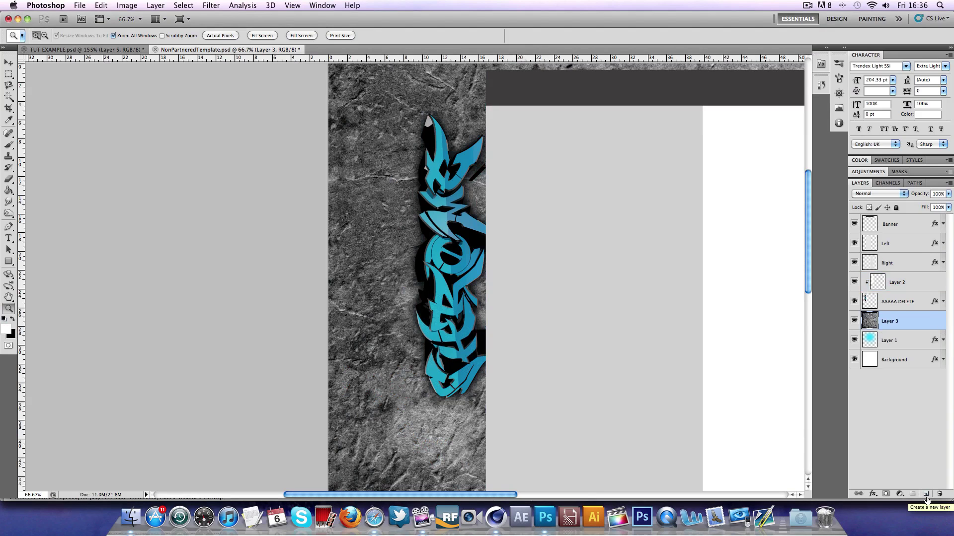
right_click(751, 388)
click(752, 393)
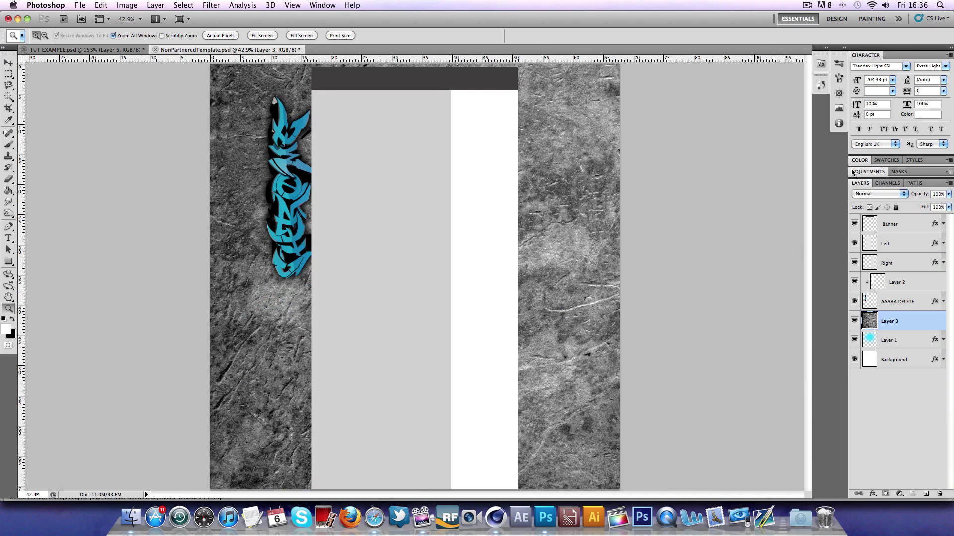
- Set Layer 3's texture to Overlay blend mode and view the canvas at 33.3%
click(878, 193)
click(863, 290)
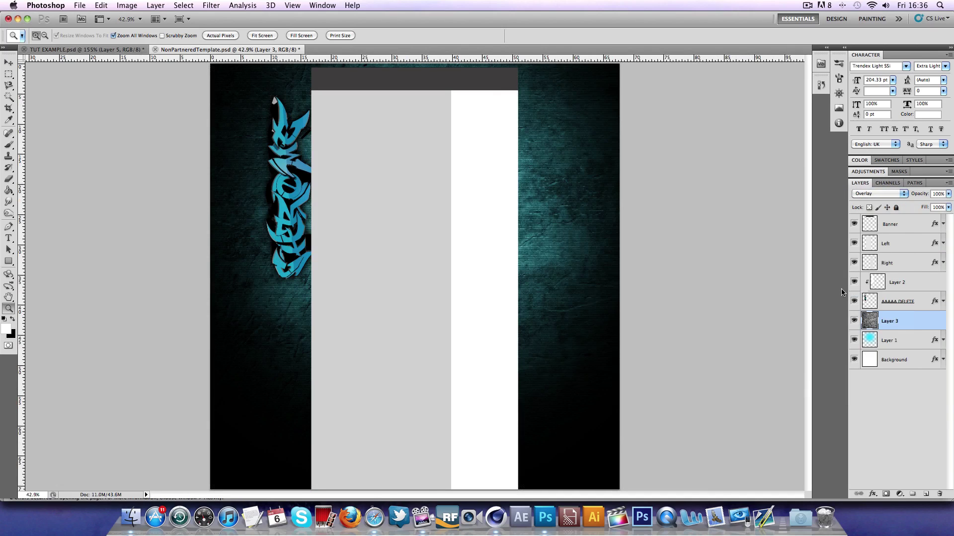
click(404, 208)
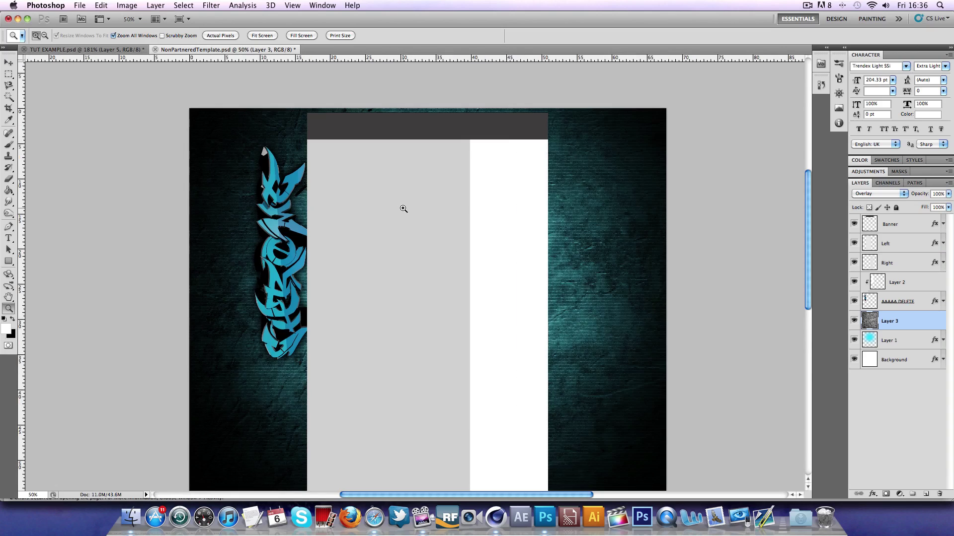
right_click(404, 211)
click(434, 257)
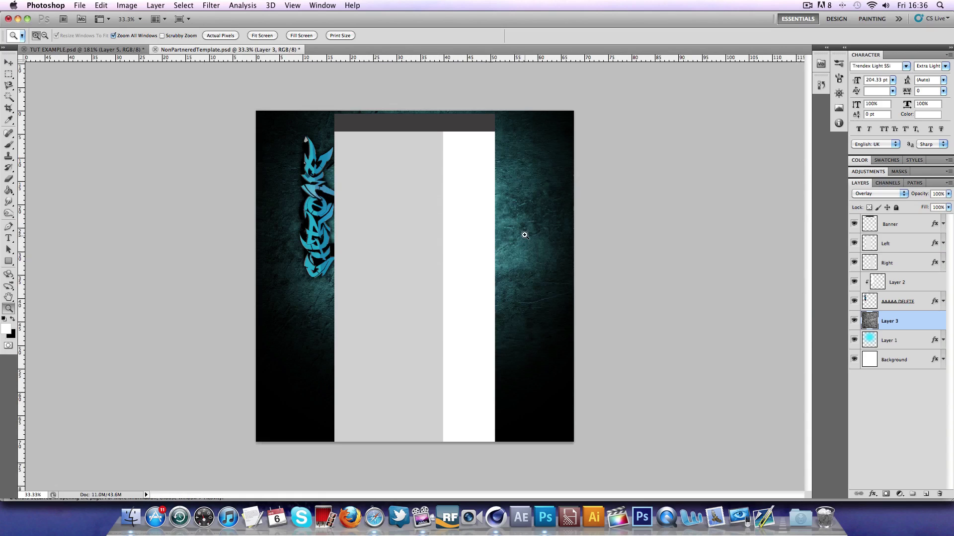
- Free Transform the texture: shrink it to about 72%, shift it up-left, and stretch the bottom edge lower
key(super+t)
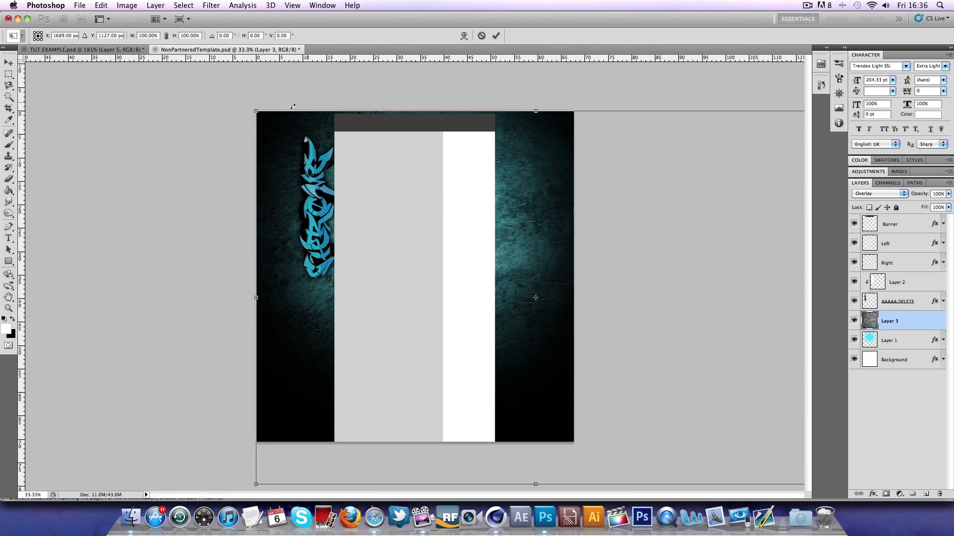
drag(254, 110, 334, 163)
drag(381, 234, 277, 171)
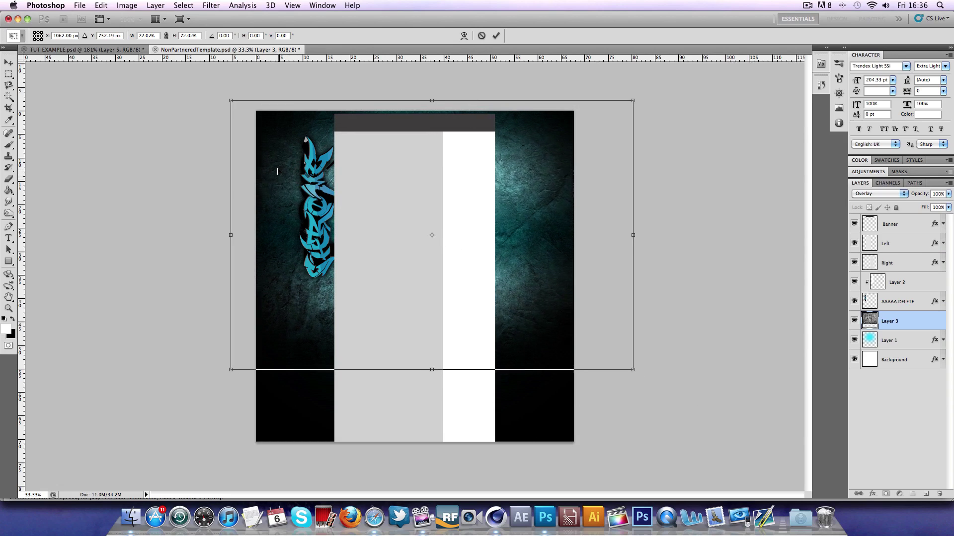
drag(640, 99, 609, 118)
drag(506, 183, 495, 174)
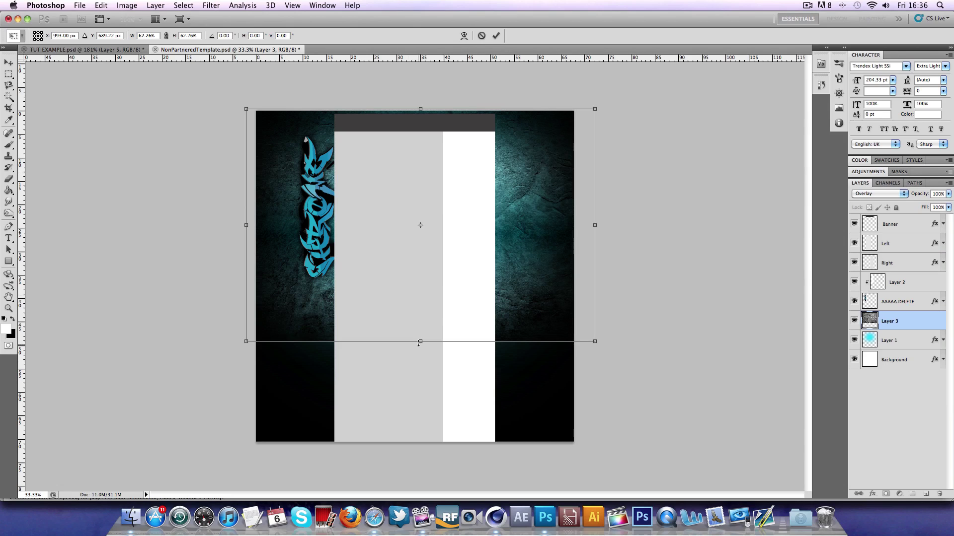
drag(419, 342, 420, 348)
click(496, 36)
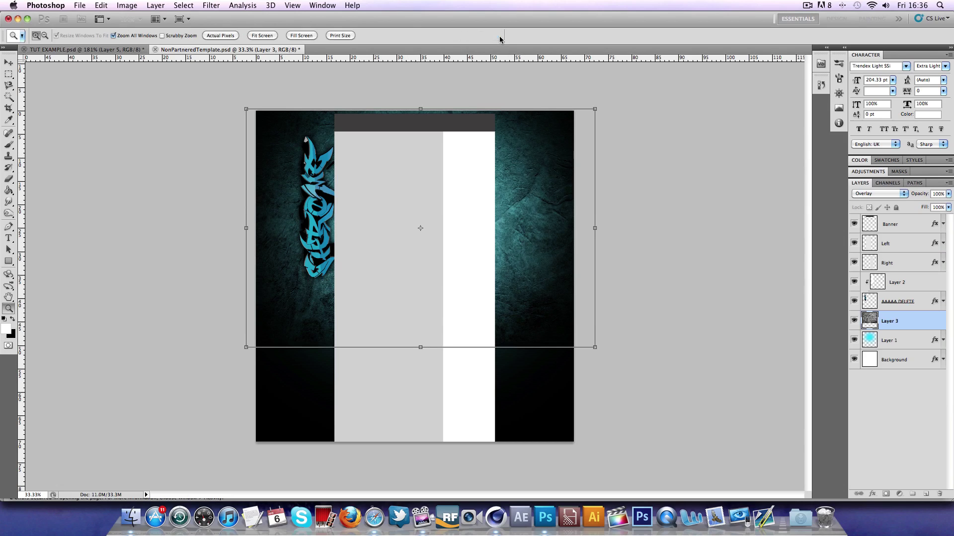
- Check the template at actual pixels, then fit it on screen and zoom in on the graffiti
right_click(323, 208)
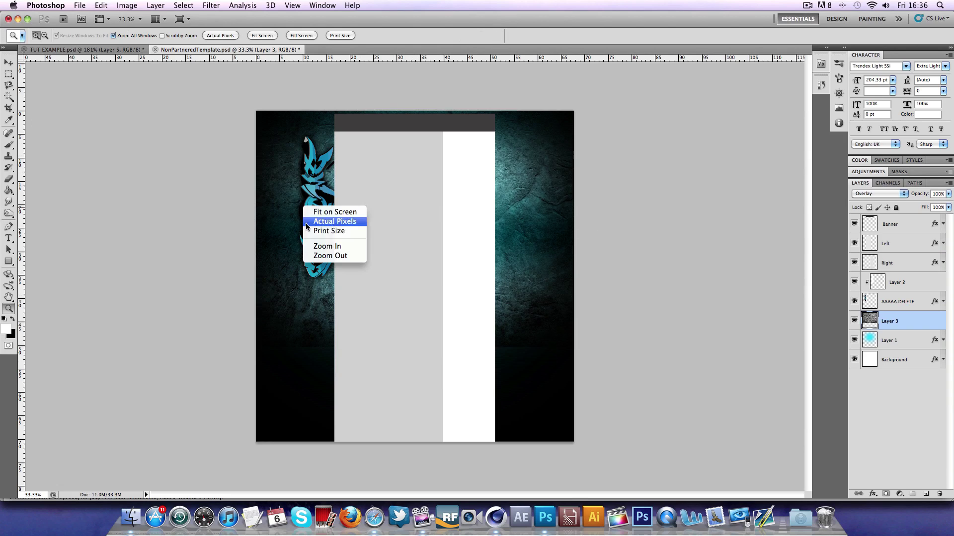
click(323, 222)
scroll(275, 226, up, 2)
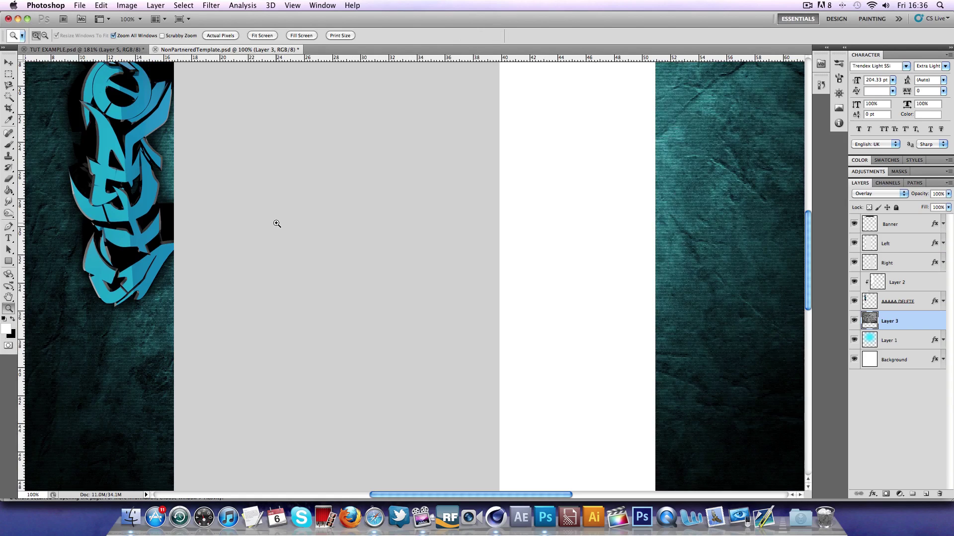
click(276, 224)
right_click(287, 259)
click(293, 266)
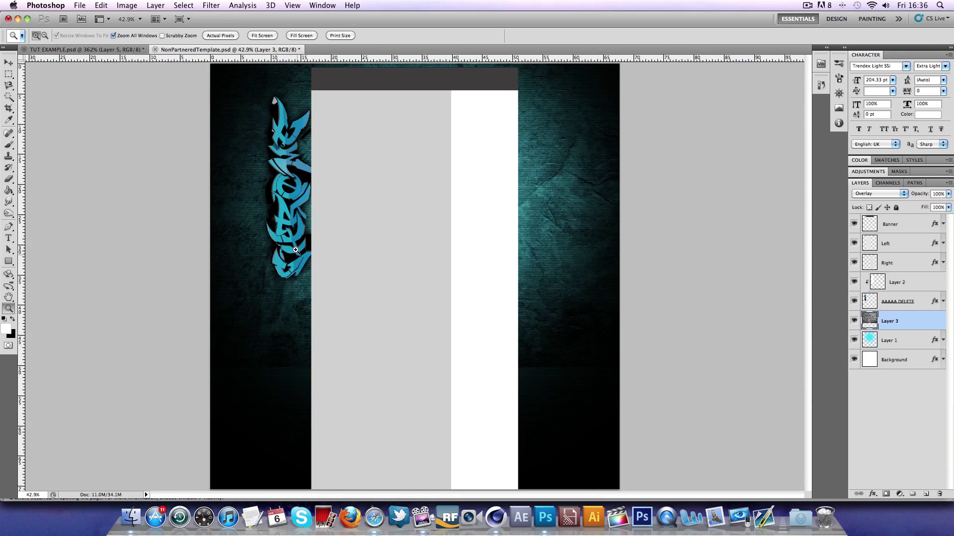
click(274, 209)
click(425, 220)
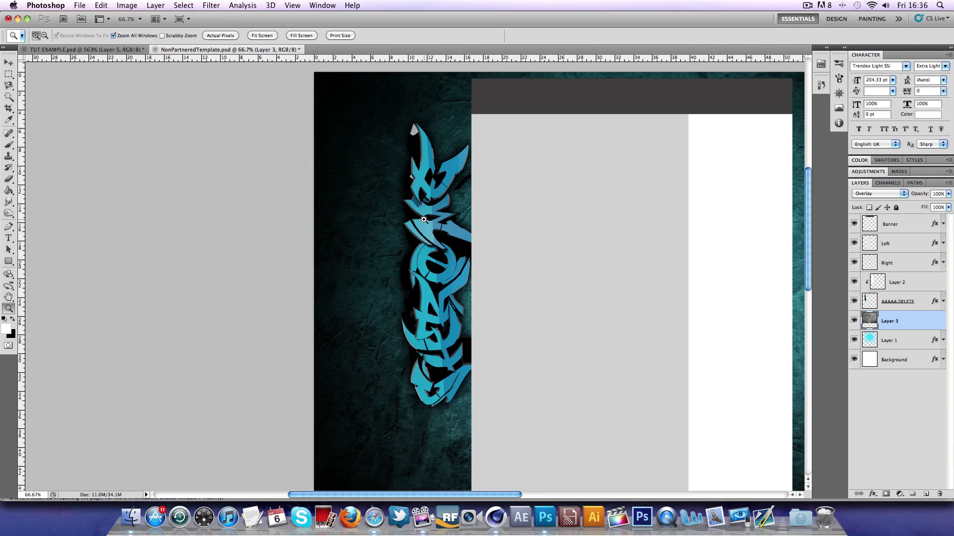
- Compare with the TUT EXAMPLE document, fitting it on screen and zooming in slightly
click(106, 49)
right_click(439, 252)
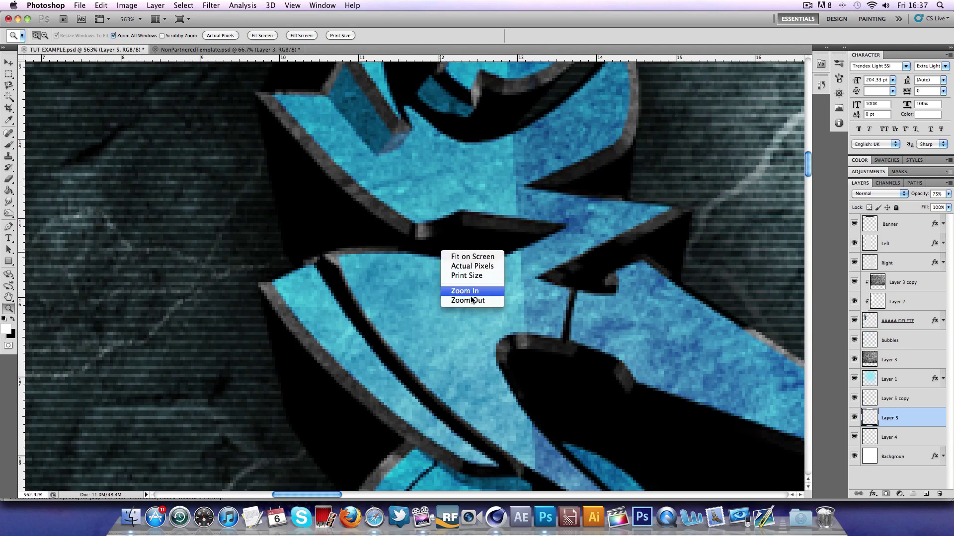
click(472, 300)
right_click(457, 283)
click(474, 333)
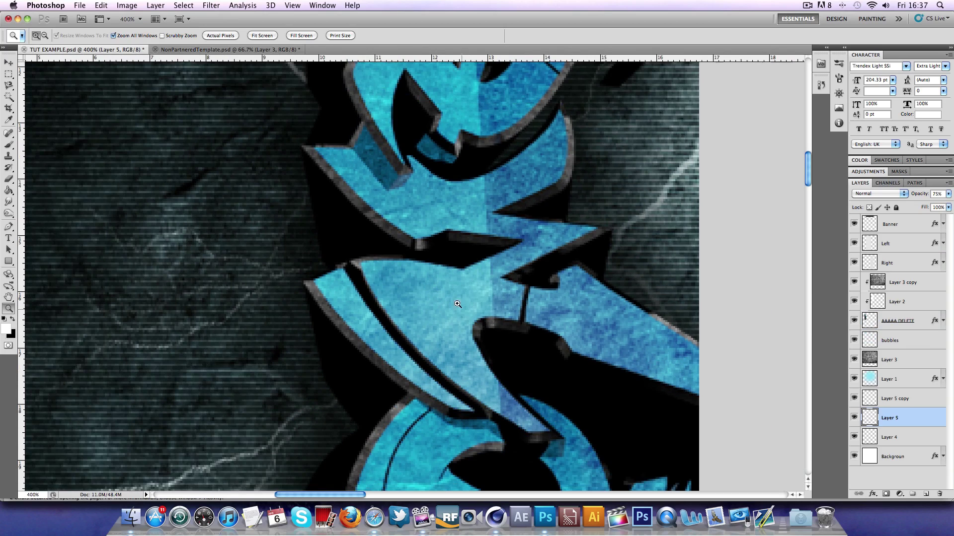
right_click(457, 304)
click(469, 297)
click(316, 187)
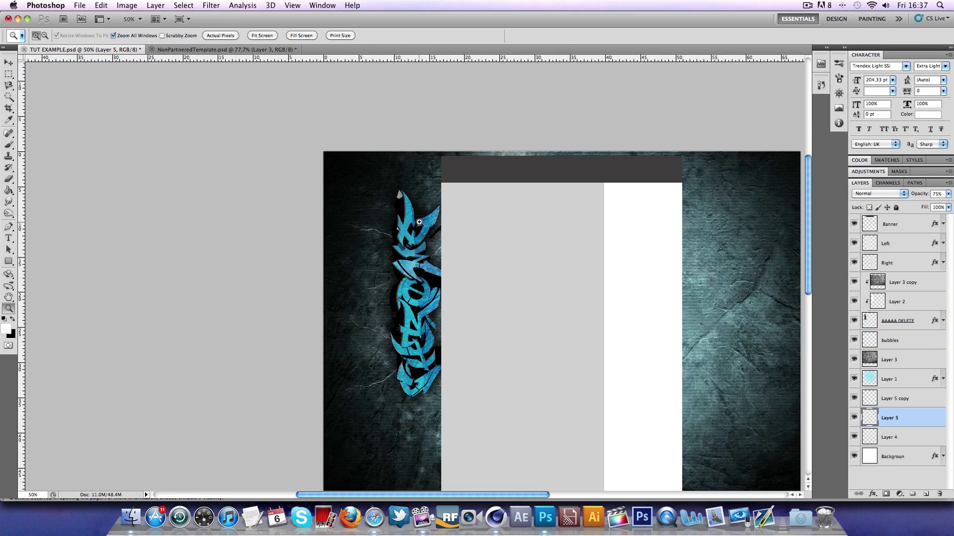
click(419, 222)
- Move Layer 3 copy above Layer 2 and clip it onto Layer 2, then zoom in to inspect the textured graffiti
click(184, 50)
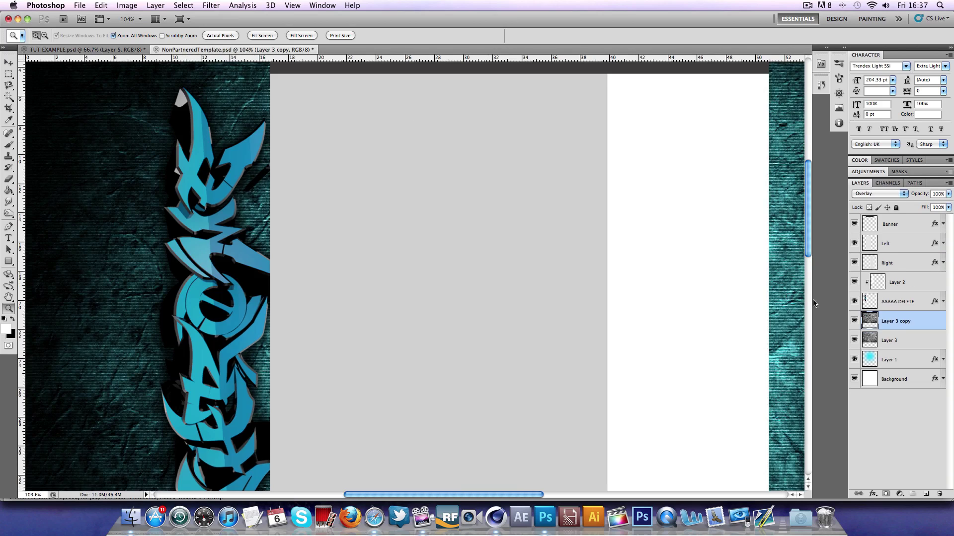
drag(902, 323, 900, 278)
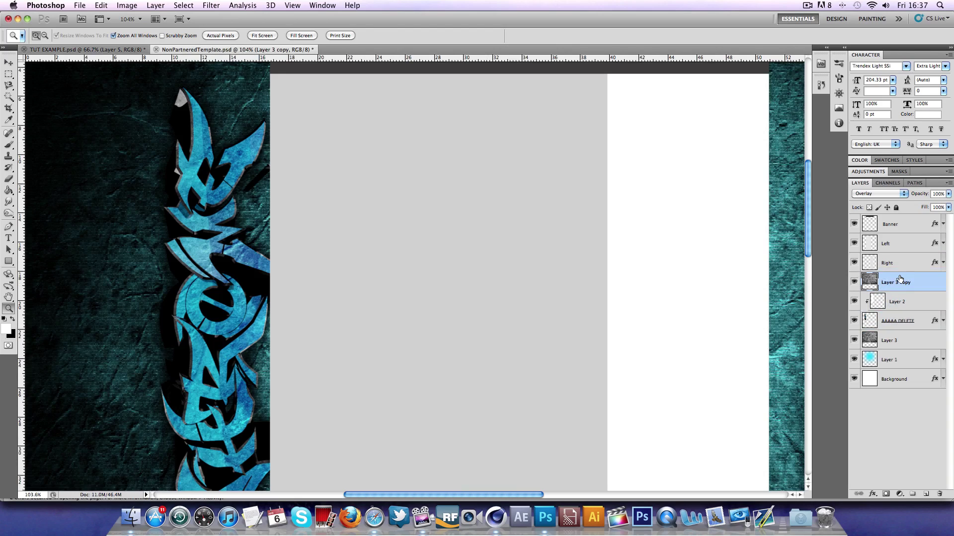
key(alt)
alt+click(901, 291)
right_click(586, 356)
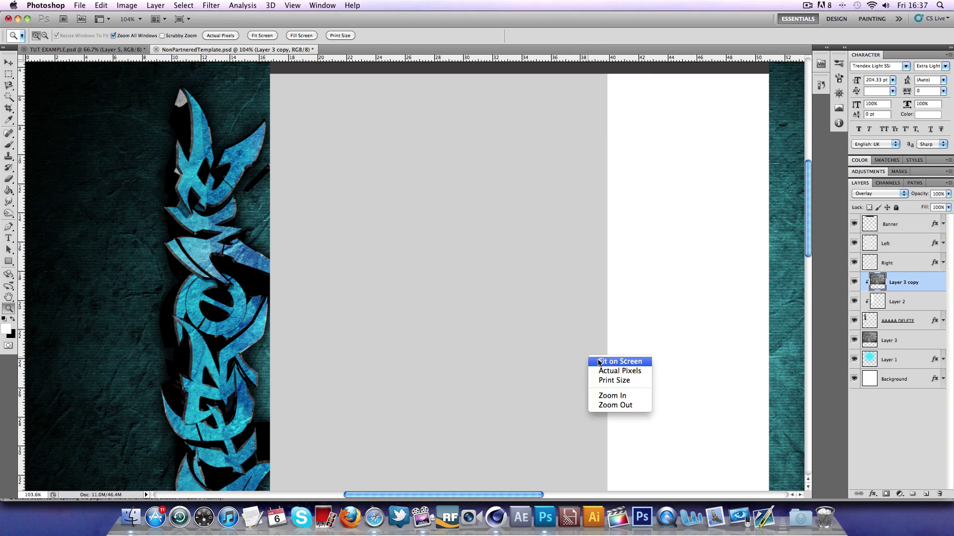
click(596, 362)
click(293, 195)
click(383, 213)
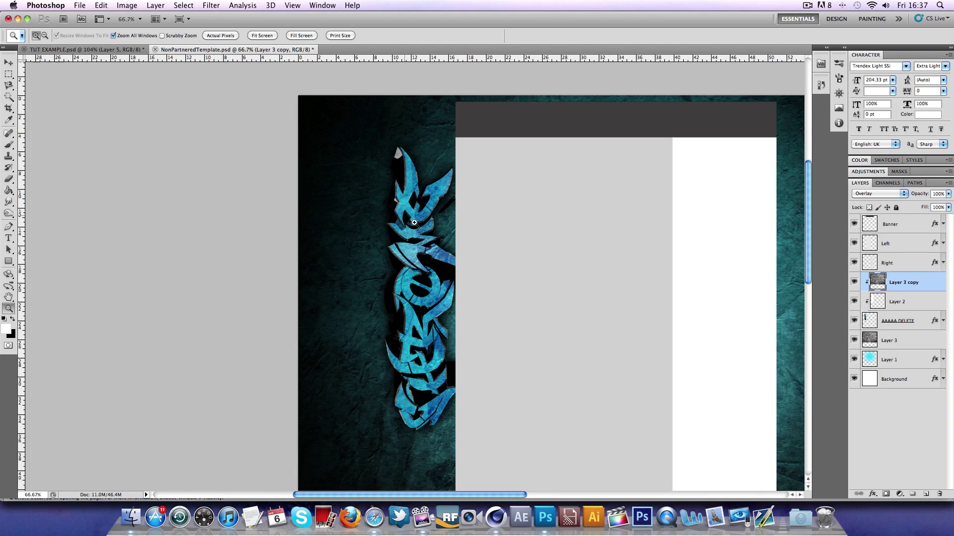
click(427, 267)
right_click(426, 267)
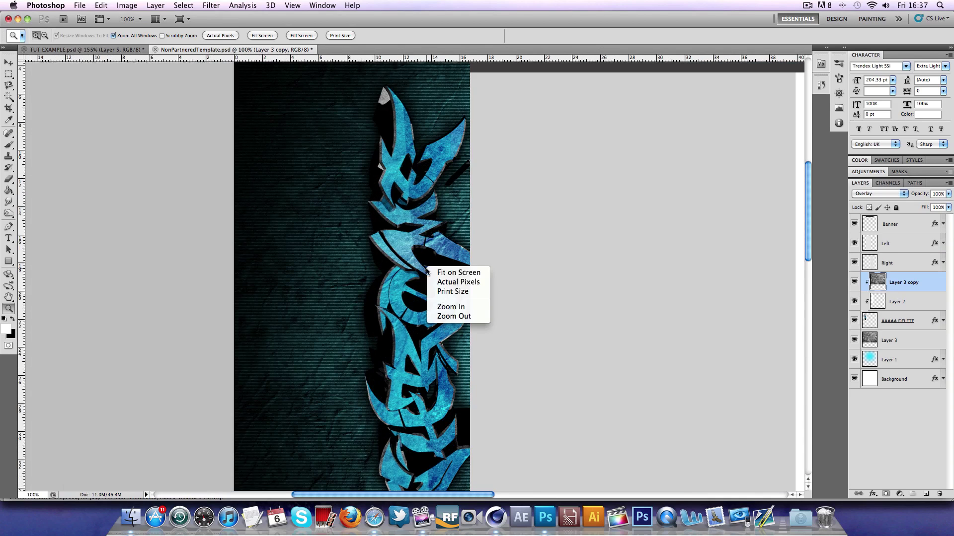
click(433, 317)
click(428, 304)
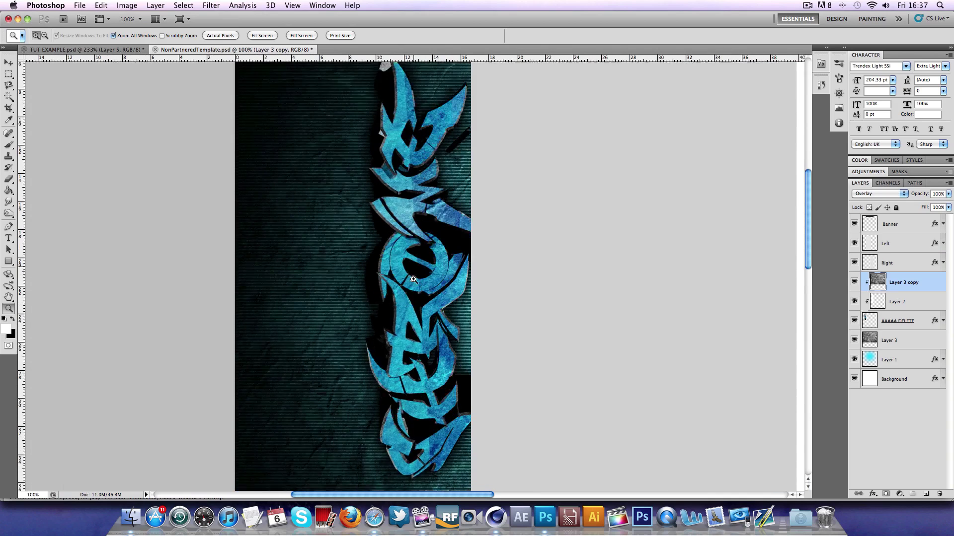
scroll(411, 280, up, 3)
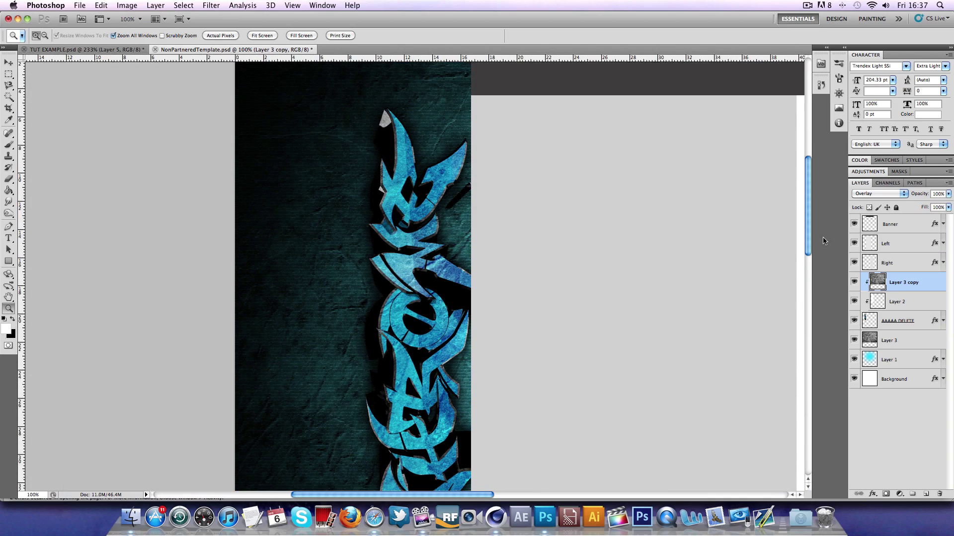
- Set Layer 3 copy's opacity to 80% and zoom out to view more of the template
click(938, 193)
text(80)
key(Return)
right_click(439, 244)
click(451, 293)
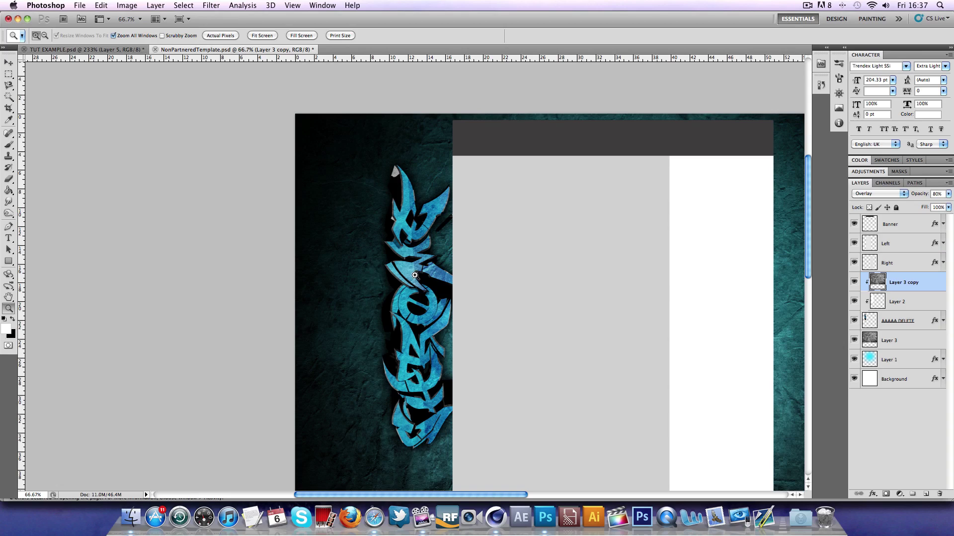
- View the TUT EXAMPLE document at actual pixels and scroll down through its graffiti
click(82, 48)
right_click(315, 145)
click(343, 200)
right_click(320, 191)
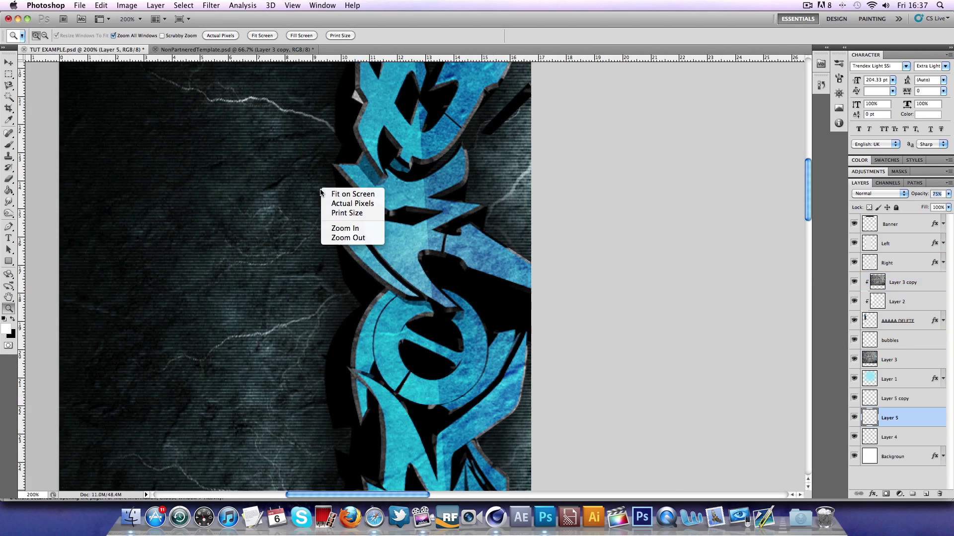
click(330, 204)
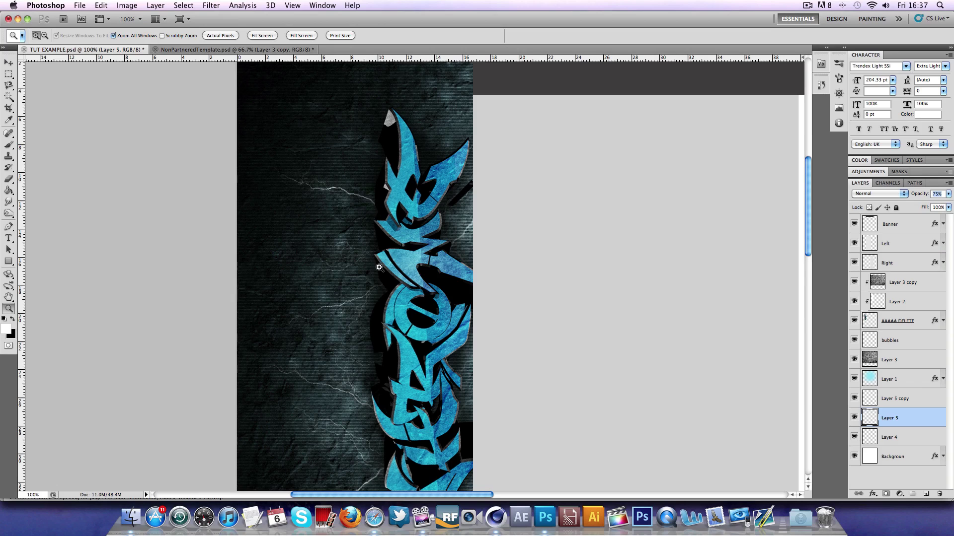
scroll(808, 213, down, 10)
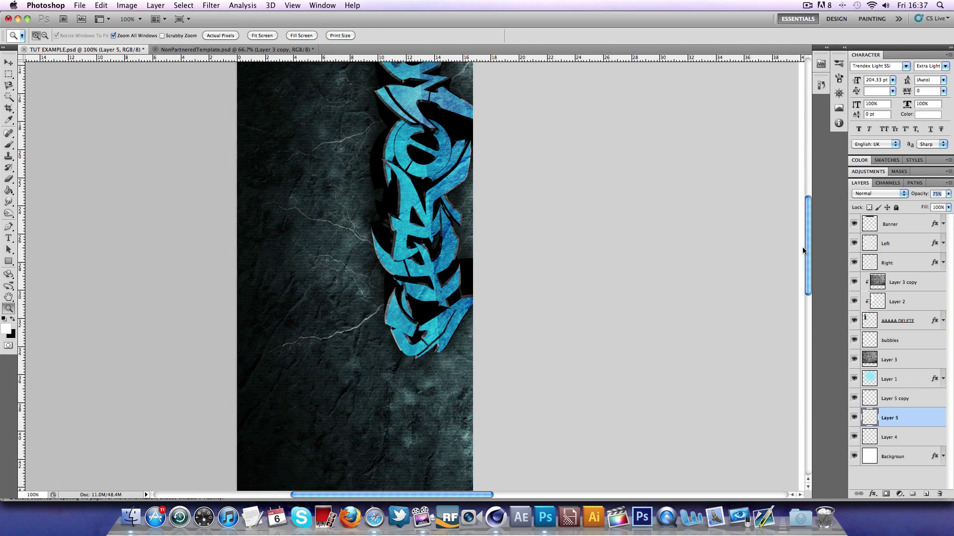
- In NonPartneredTemplate, add a new empty Layer 4 above Layer 3
click(181, 50)
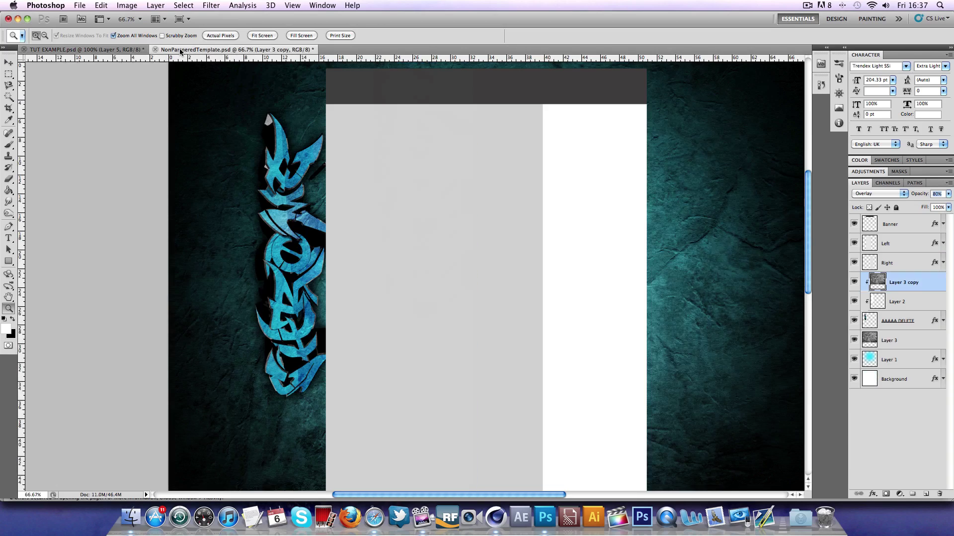
click(914, 362)
click(904, 339)
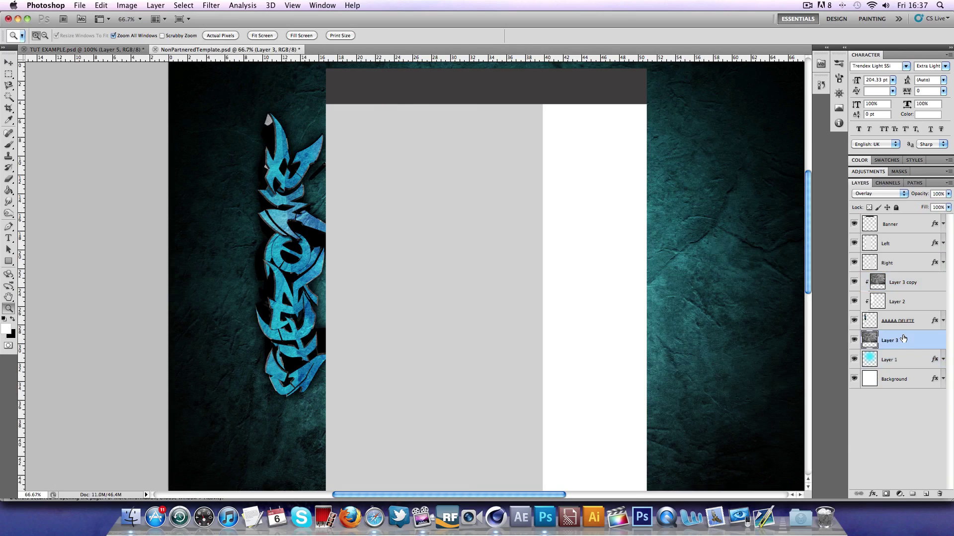
click(926, 494)
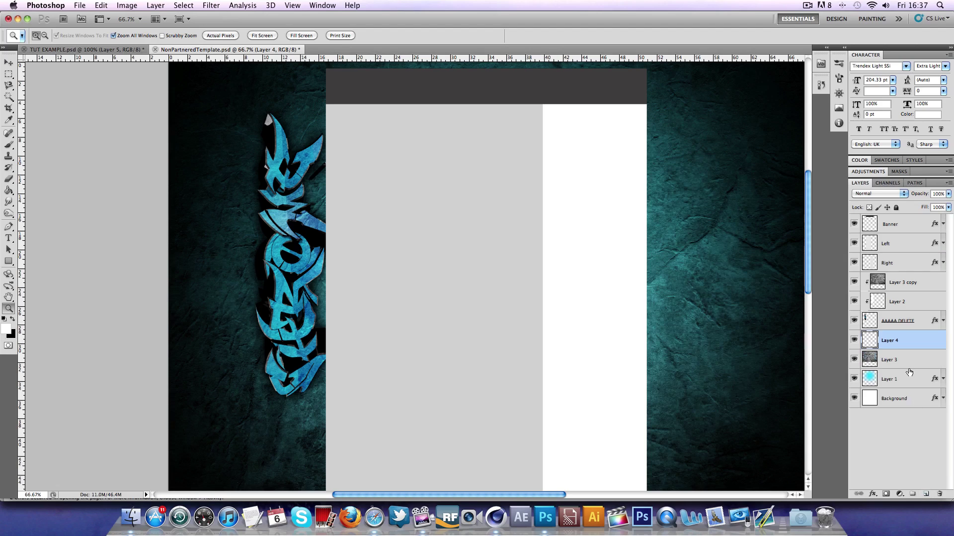
- Select the Brush tool and shrink it to a small soft 32 px brush
click(9, 144)
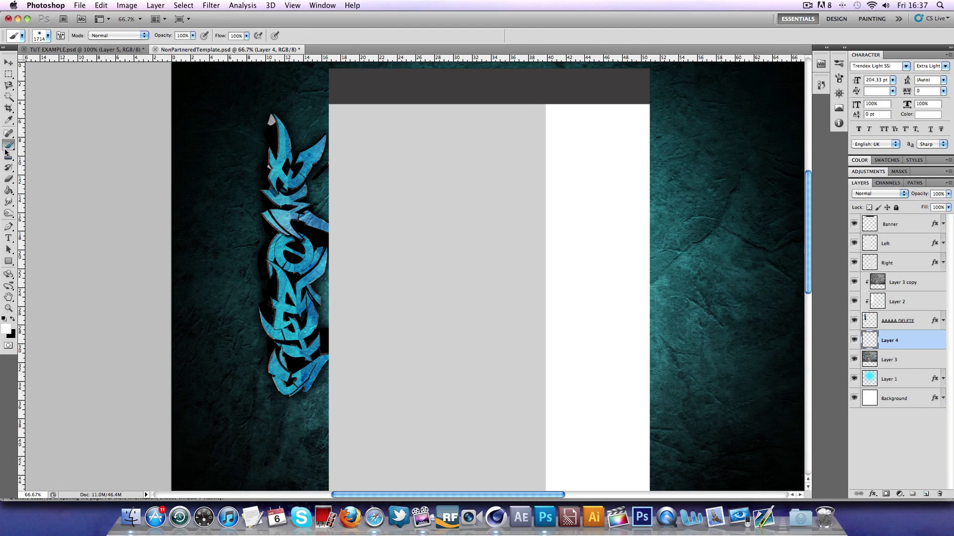
click(48, 35)
drag(52, 62, 28, 66)
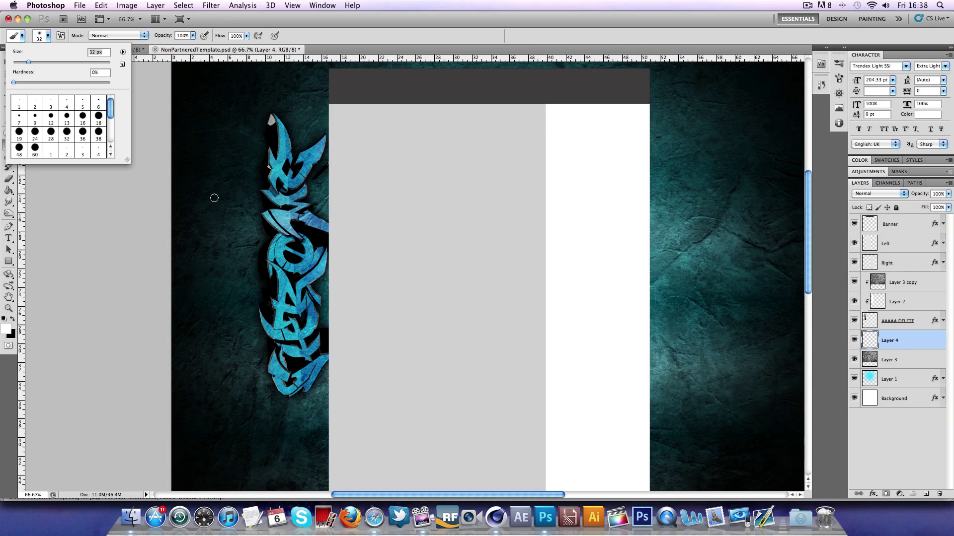
click(157, 135)
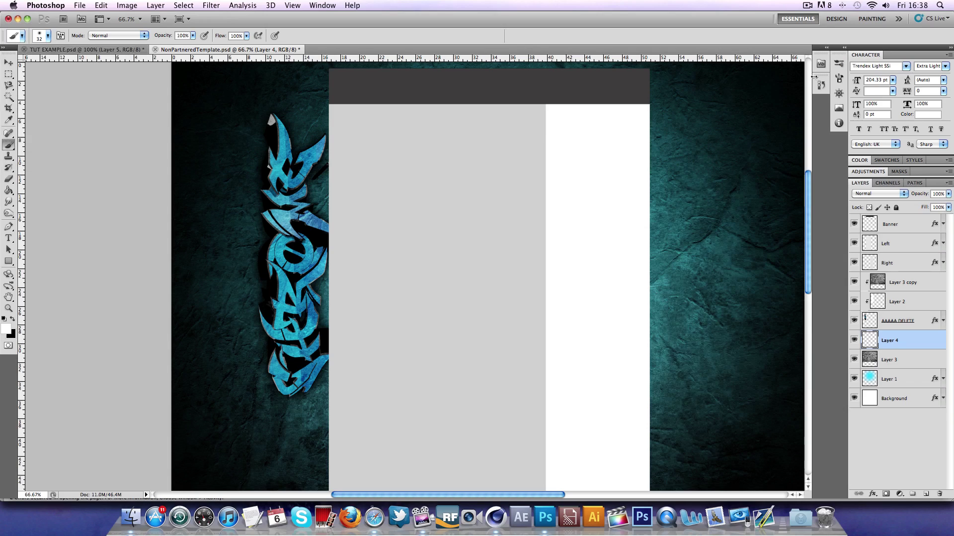
- Enable Scattering in the Brush panel with Scatter at 1000% and slightly lower Count Jitter
click(839, 79)
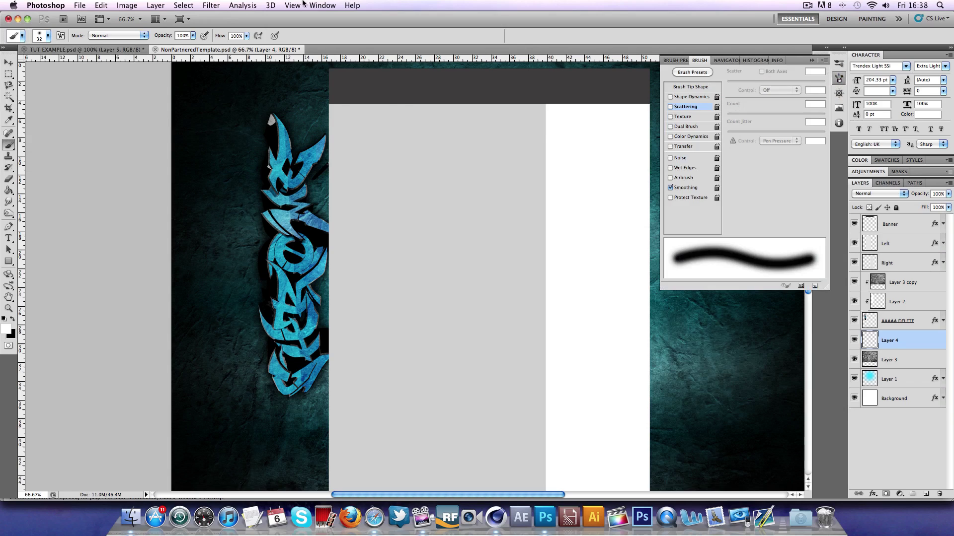
click(297, 5)
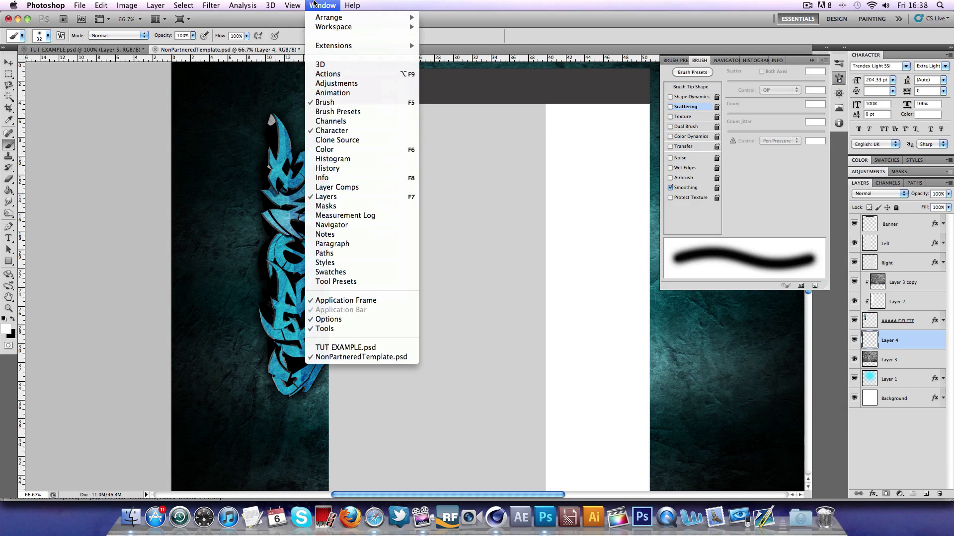
click(331, 103)
click(670, 107)
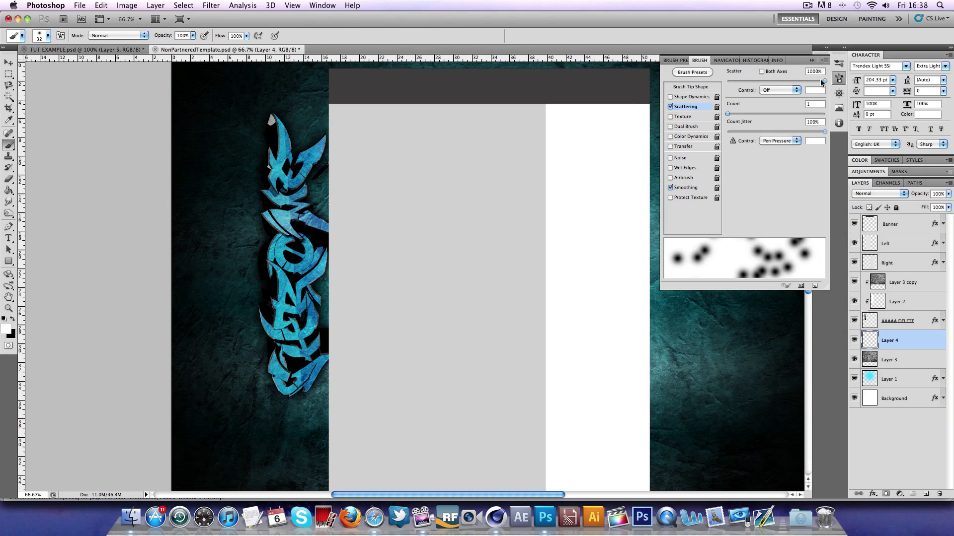
drag(822, 81, 849, 78)
drag(824, 132, 808, 134)
- Paint scattered white dots on Layer 4 to the left, below, and along the graffiti's right edge
click(681, 63)
drag(238, 197, 223, 255)
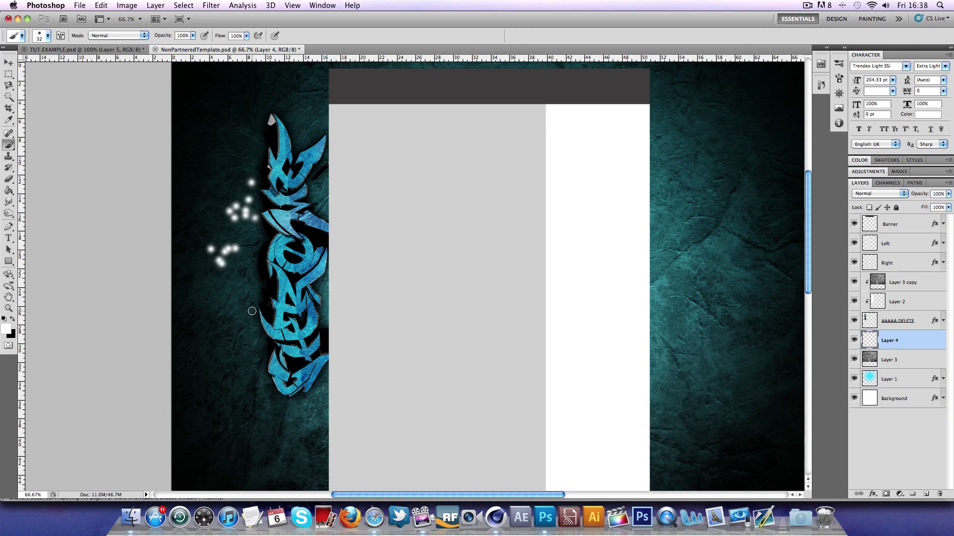
key(super+z)
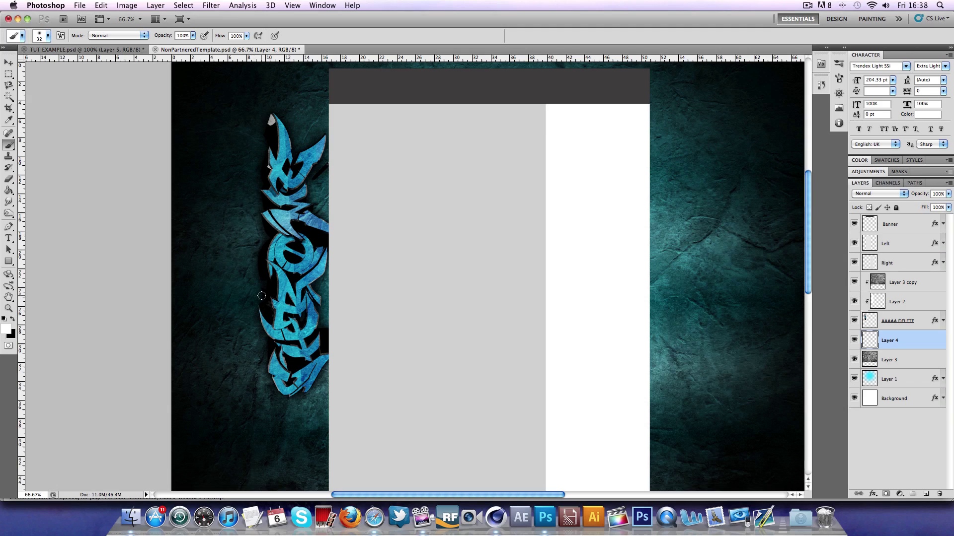
mouse_move(265, 363)
mouse_down()
mouse_move(242, 245)
mouse_move(227, 318)
mouse_move(236, 331)
mouse_move(253, 187)
mouse_move(288, 173)
mouse_move(308, 184)
mouse_move(305, 74)
mouse_move(296, 130)
mouse_move(248, 137)
mouse_move(309, 92)
mouse_up()
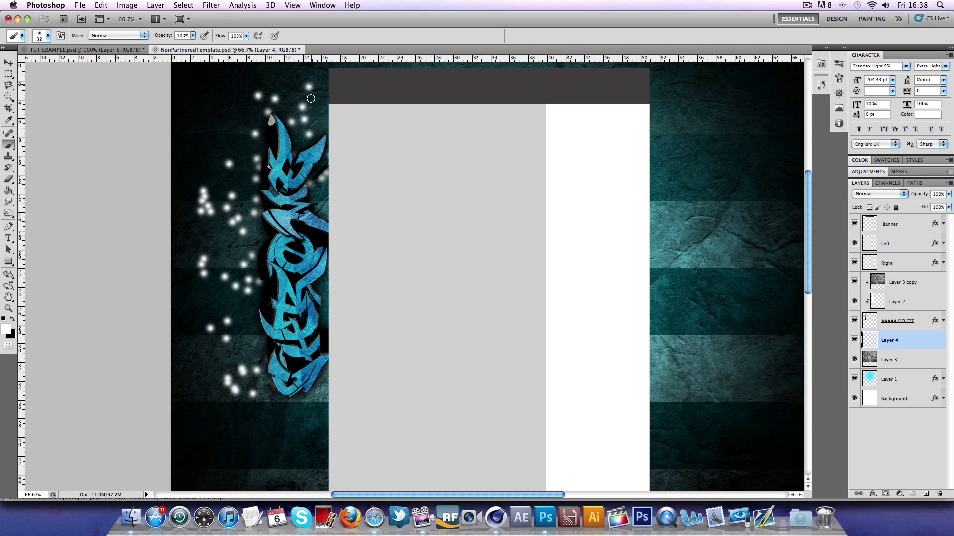
mouse_move(305, 398)
mouse_down()
mouse_move(302, 430)
mouse_move(318, 446)
mouse_up()
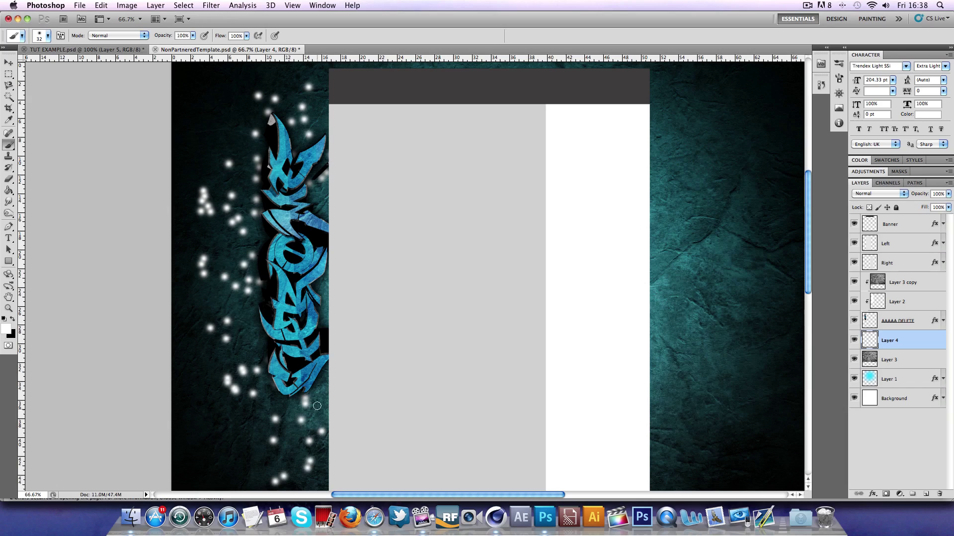
mouse_move(317, 405)
mouse_down()
mouse_move(304, 303)
mouse_move(311, 277)
mouse_up()
click(316, 197)
- Set Layer 4 to Overlay blend mode and zoom in on the left panel to check the specks
click(900, 195)
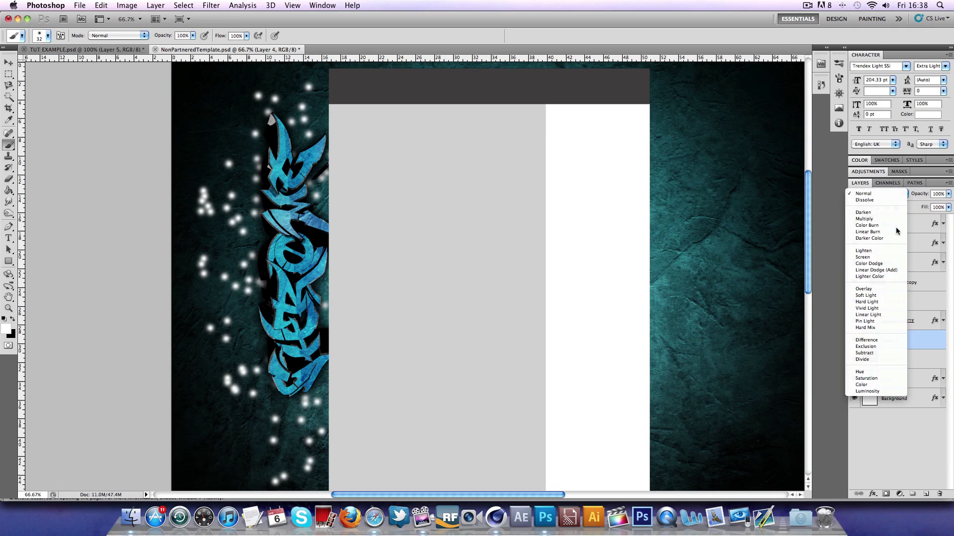
click(869, 294)
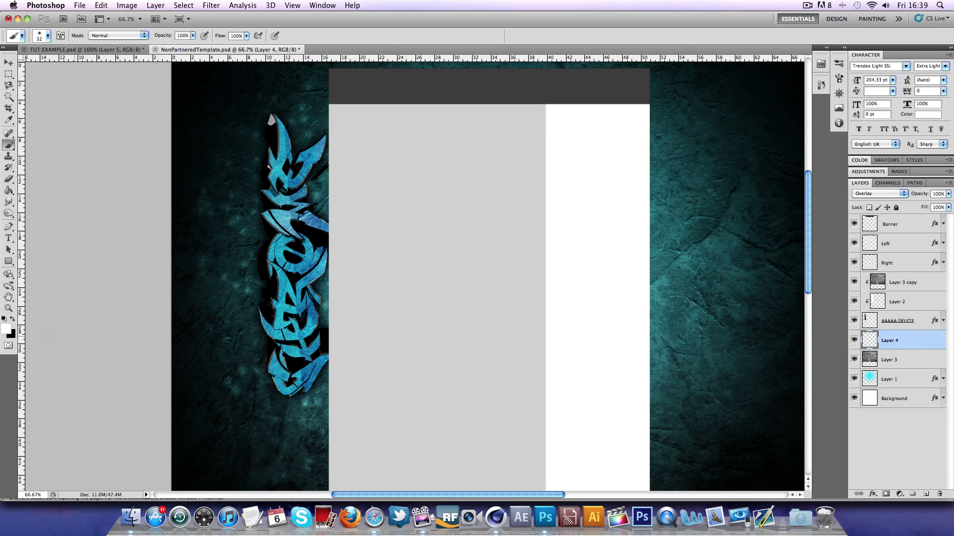
click(9, 307)
right_click(252, 277)
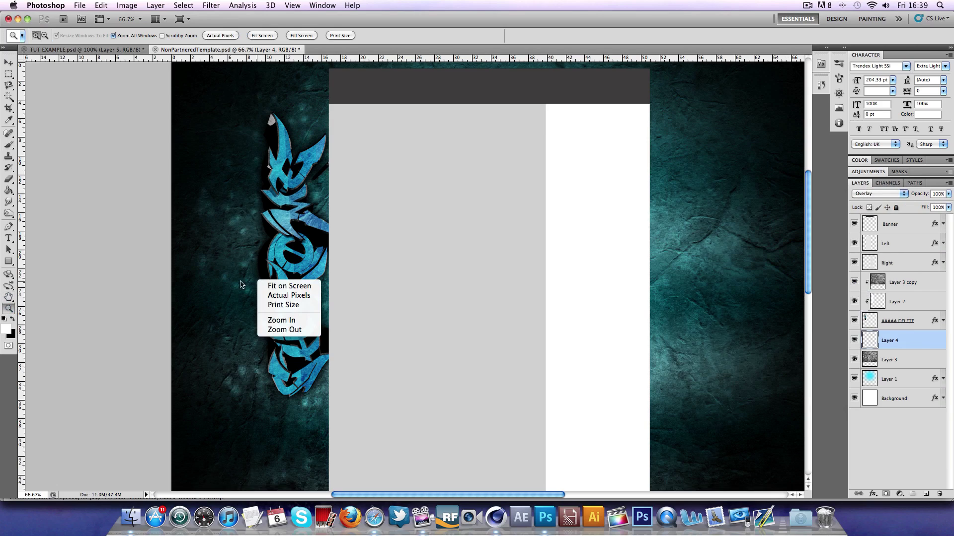
click(232, 283)
click(231, 283)
right_click(260, 283)
click(266, 287)
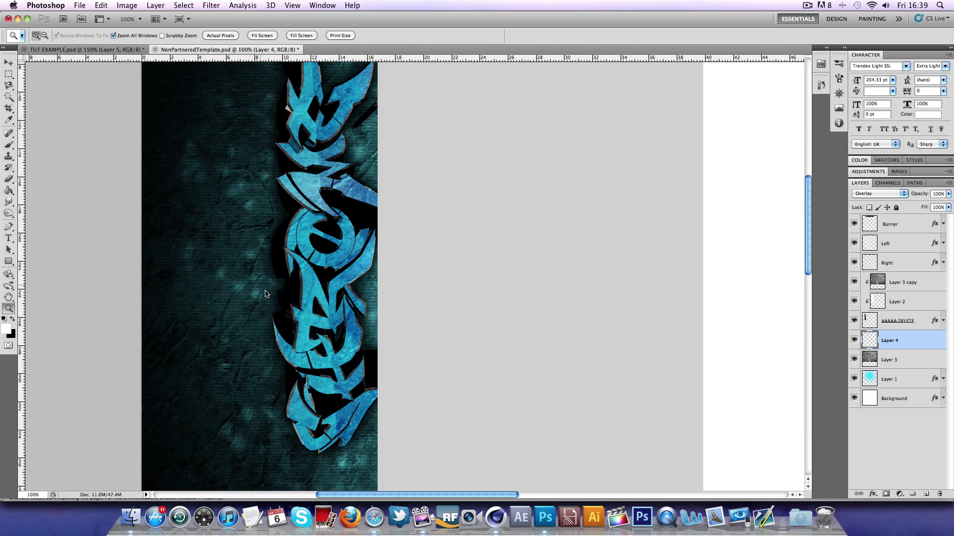
click(264, 214)
click(385, 213)
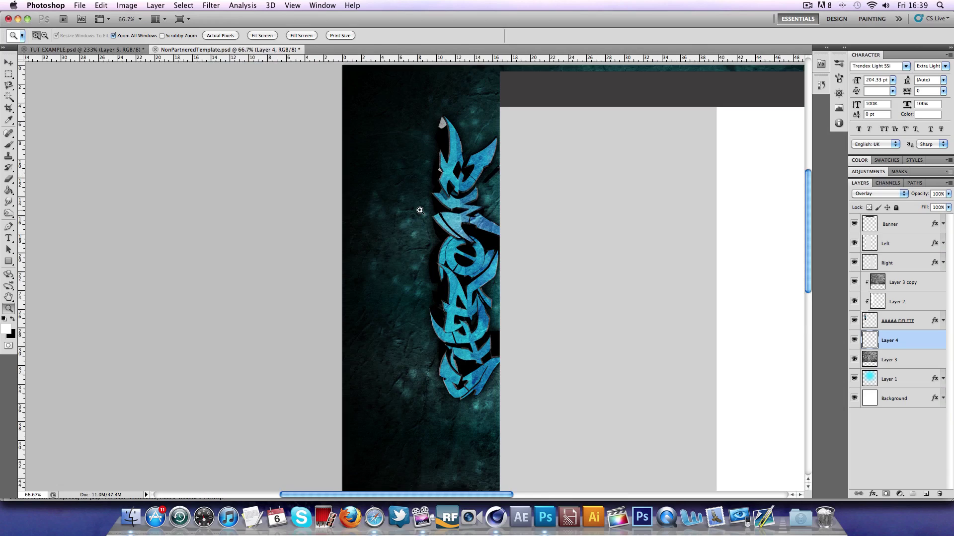
- On a new Layer 5, load the js_lightningbrushes library and pick lightning brush 818
click(925, 494)
click(8, 144)
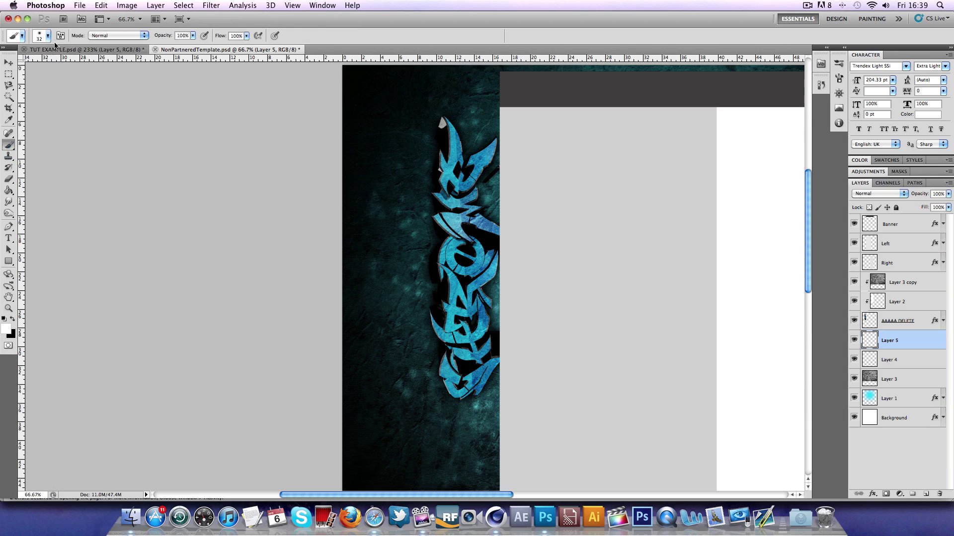
click(48, 36)
click(120, 52)
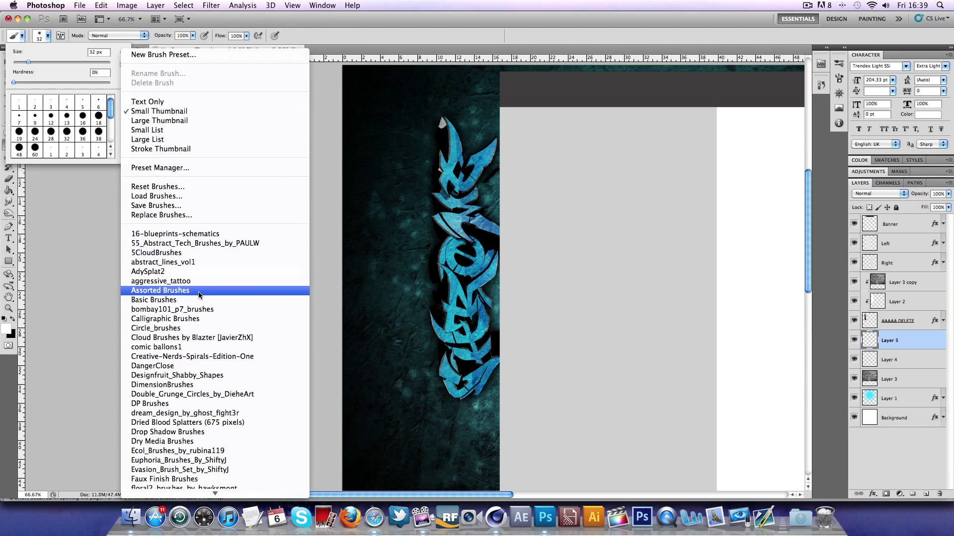
scroll(234, 233, down, 10)
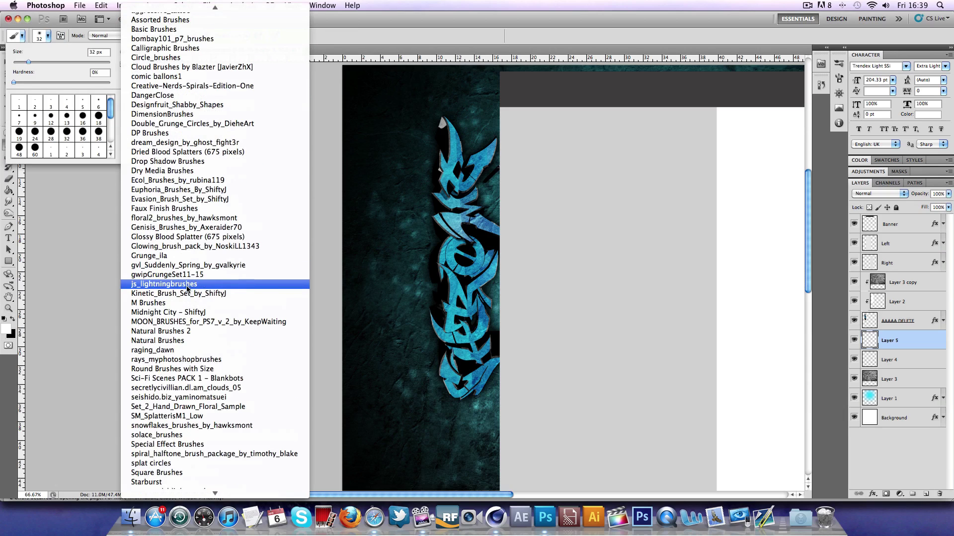
click(150, 285)
click(566, 178)
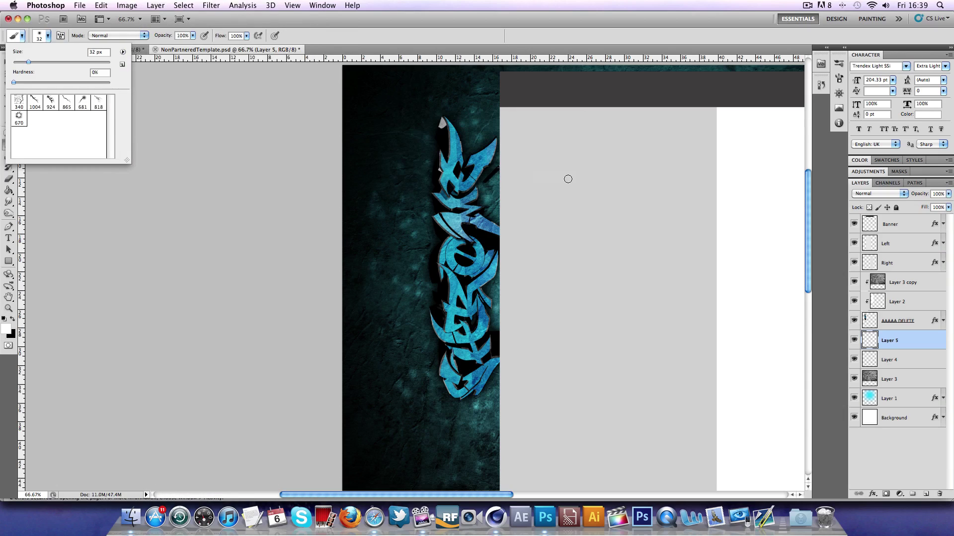
click(99, 102)
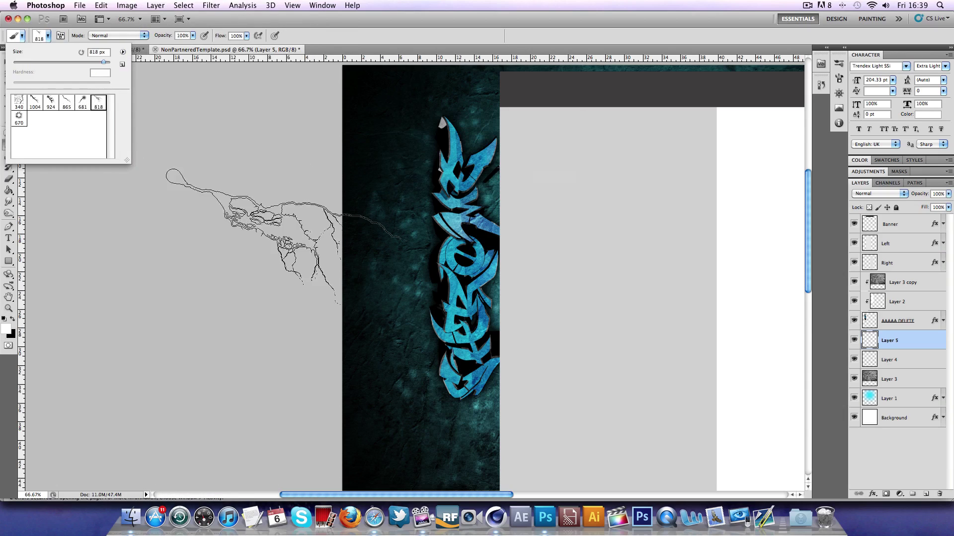
- Stamp the lightning, then rotate it upside down and move it to the graffiti's lower left
click(438, 218)
scroll(549, 164, up, 3)
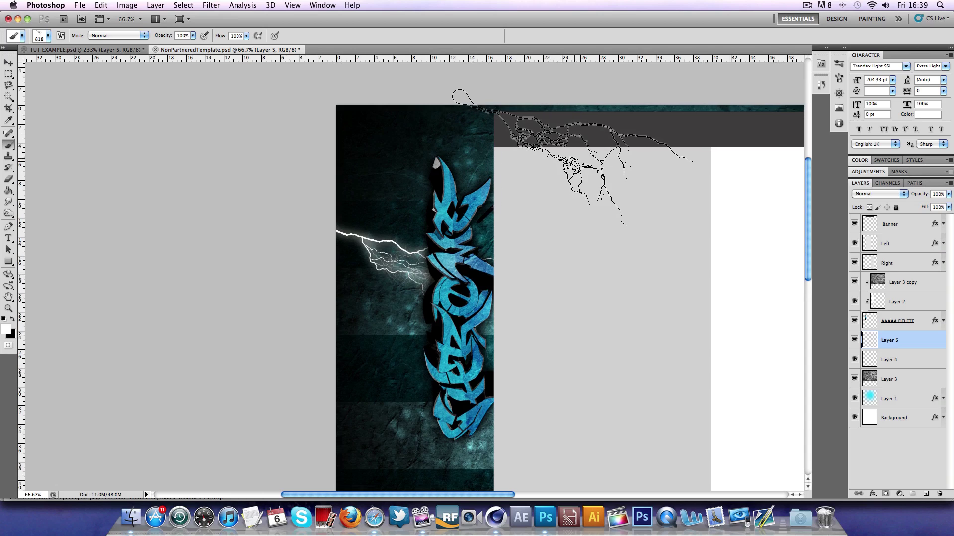
key(super+z)
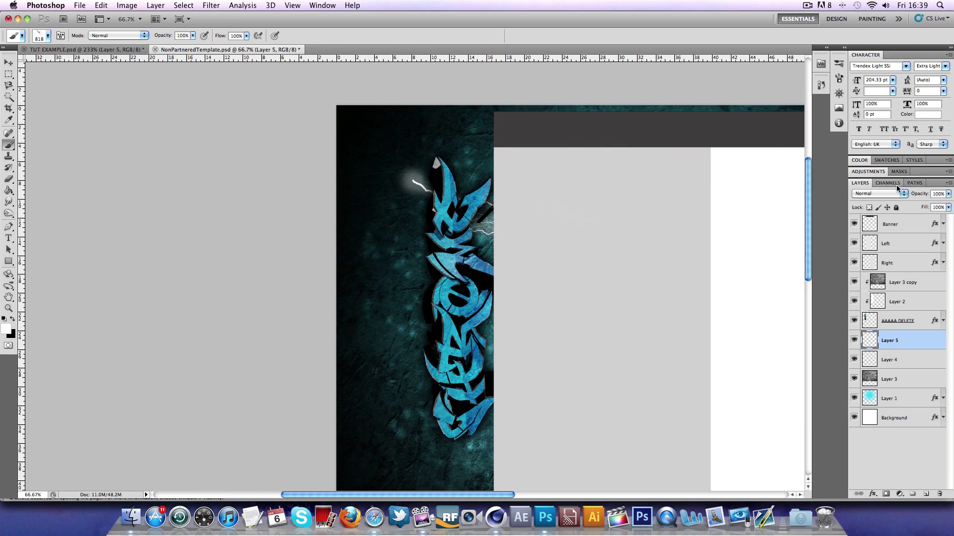
key(super+t)
drag(384, 151, 699, 268)
drag(553, 253, 479, 366)
click(496, 35)
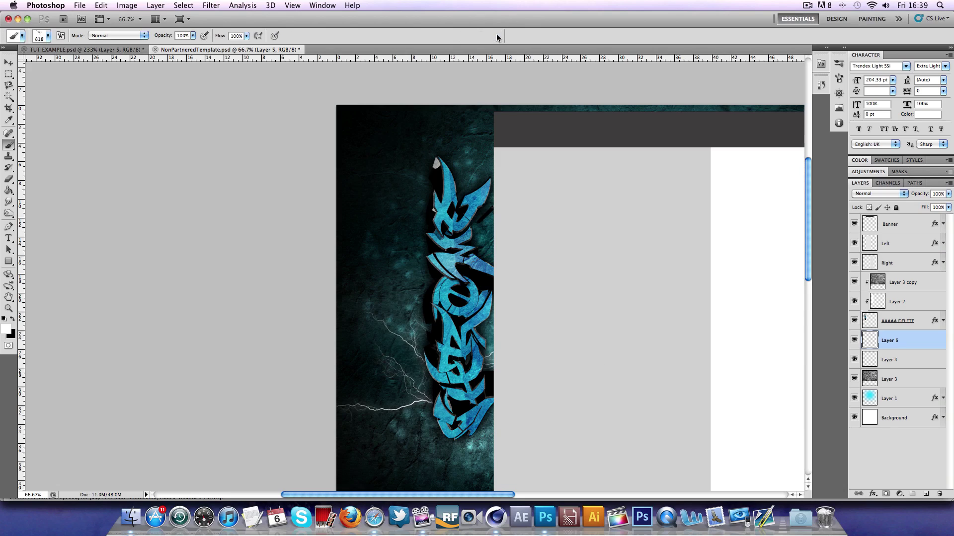
- Duplicate the lightning layer, flip the copy vertically, and move it up beside the graffiti
key(super+j)
click(79, 5)
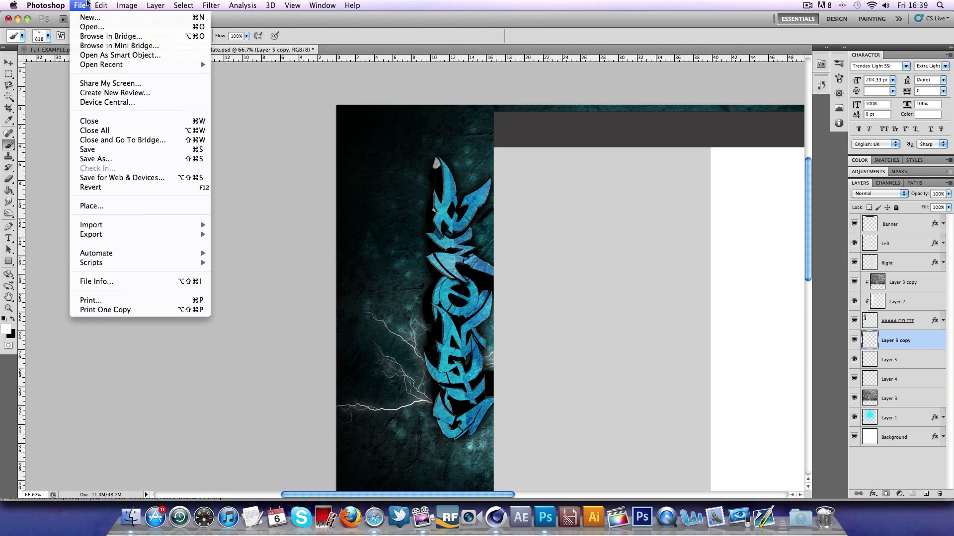
mouse_move(118, 227)
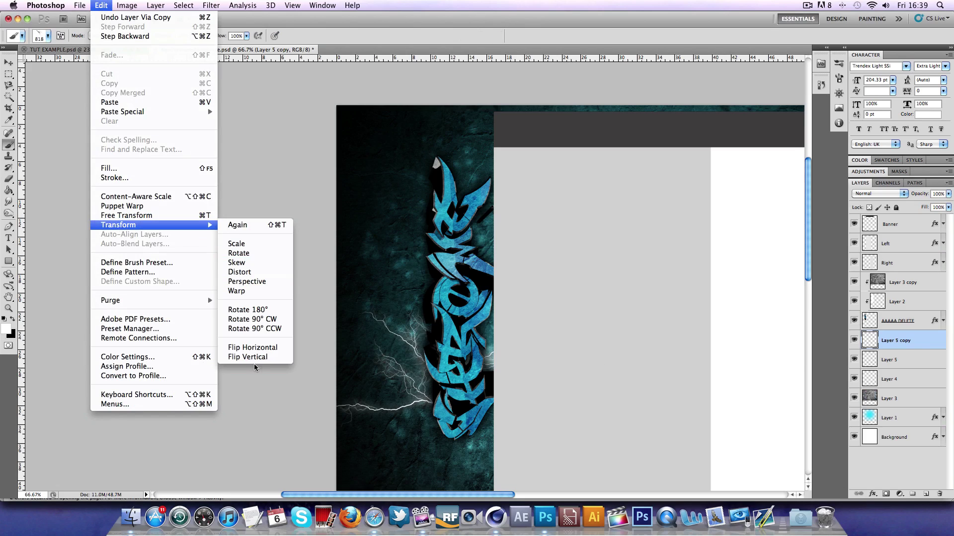
click(248, 414)
click(8, 64)
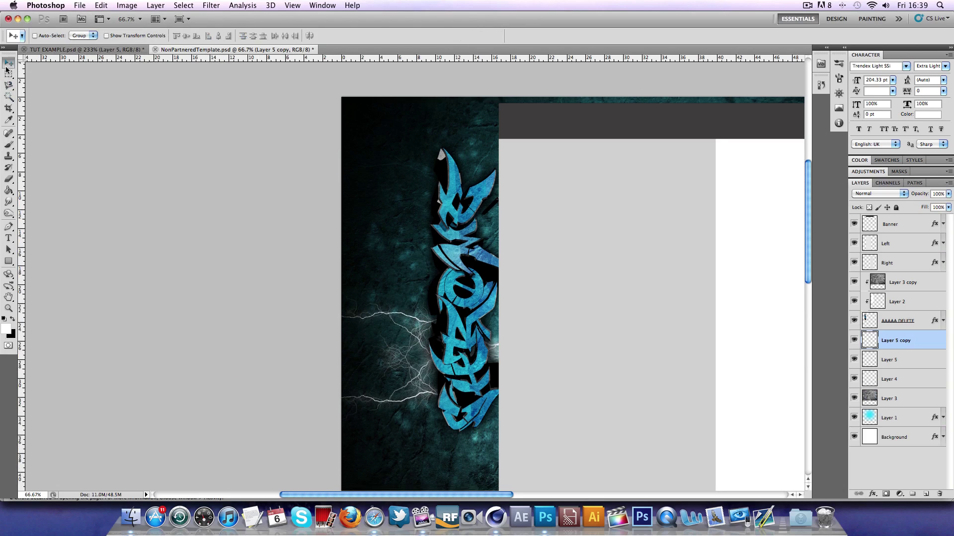
drag(430, 347, 483, 244)
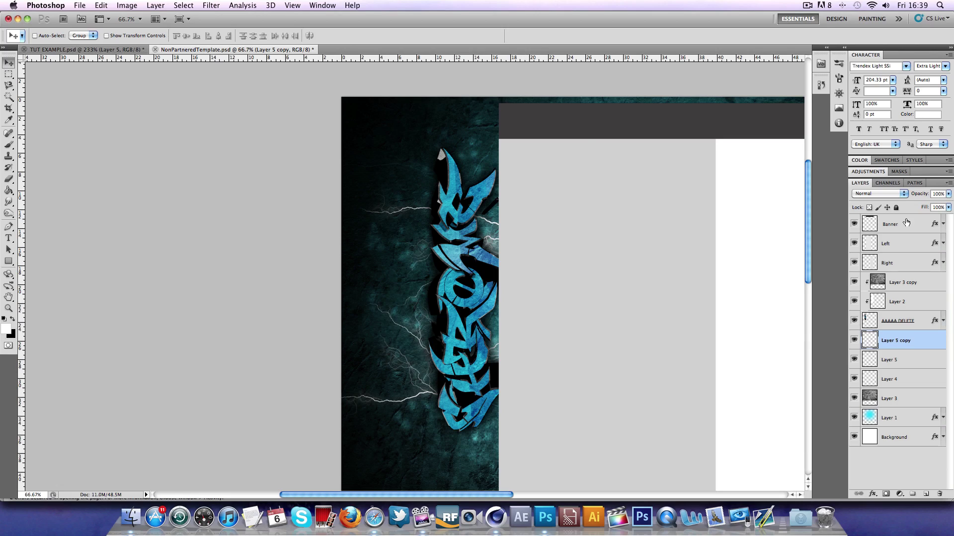
- Try Overlay blending on Layer 5 copy, then set it back to Normal
click(889, 193)
click(863, 289)
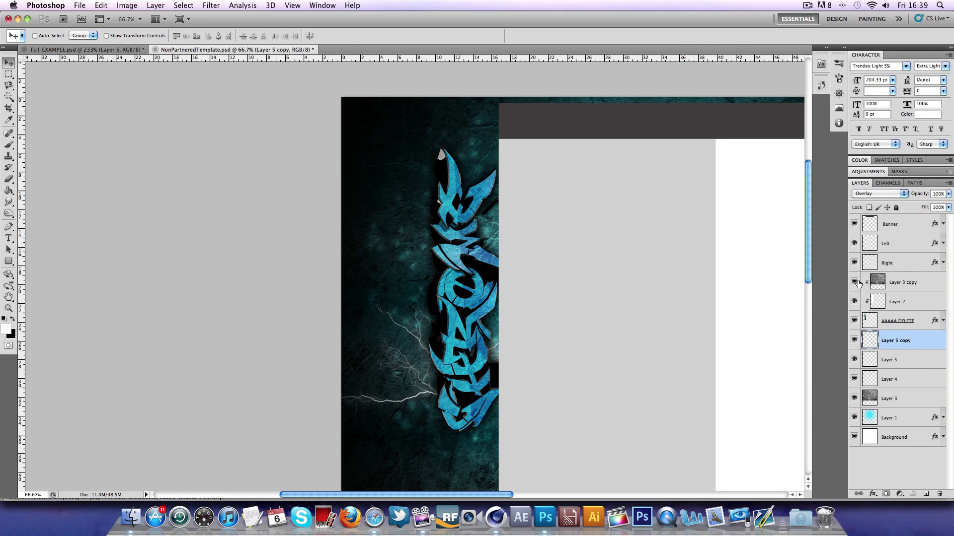
click(872, 194)
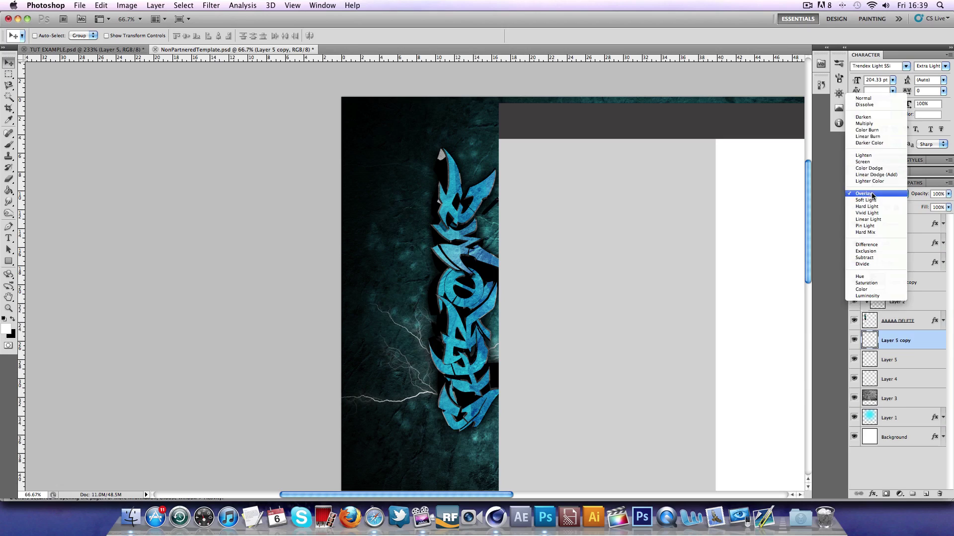
click(863, 98)
- Set Layer 5 copy's opacity to 78% and Layer 5's opacity to 86%
drag(947, 194, 933, 208)
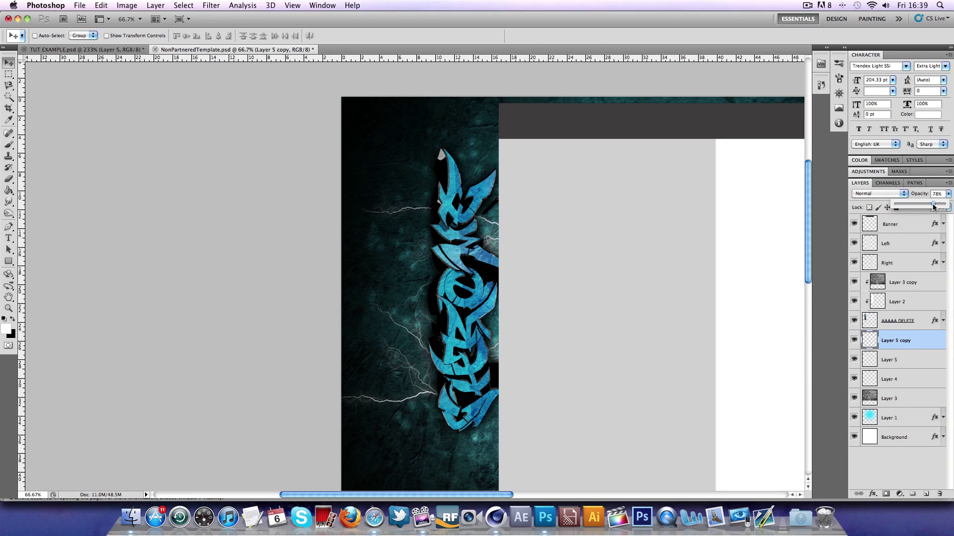
click(894, 368)
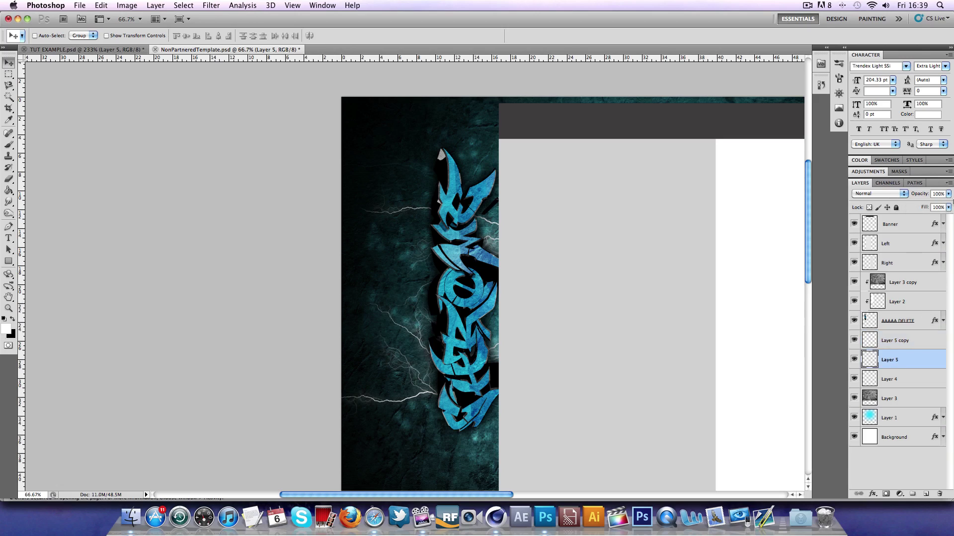
drag(948, 194, 938, 205)
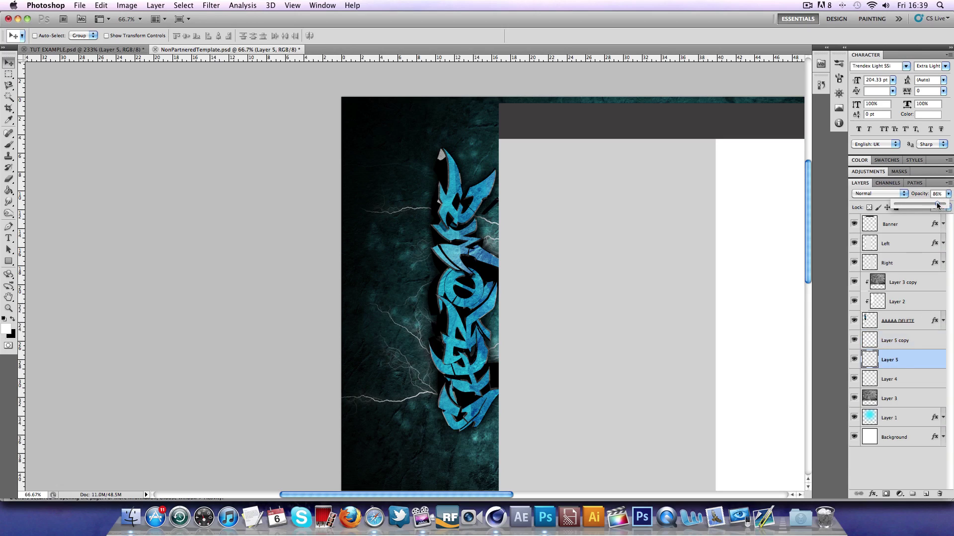
drag(463, 495, 550, 489)
click(9, 74)
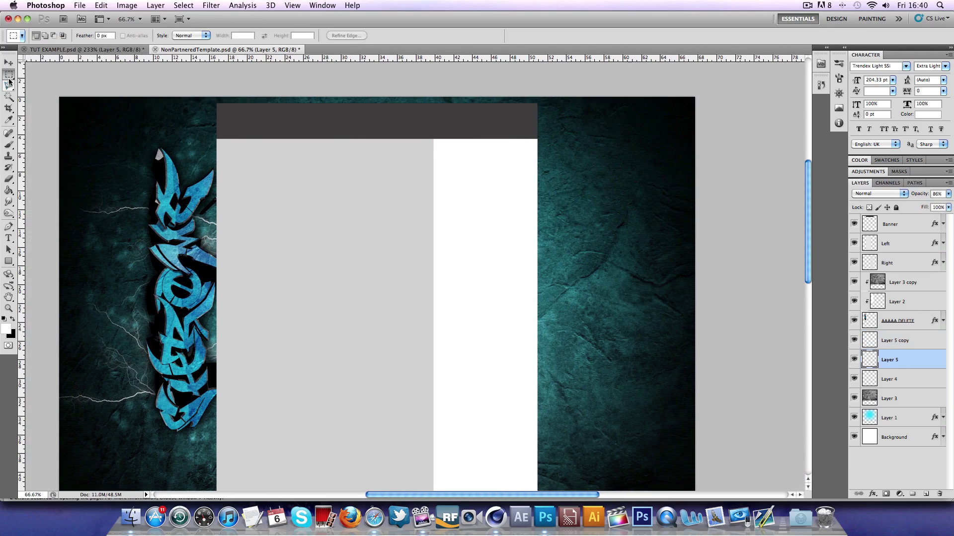
drag(59, 97, 197, 383)
drag(186, 338, 153, 234)
click(152, 204)
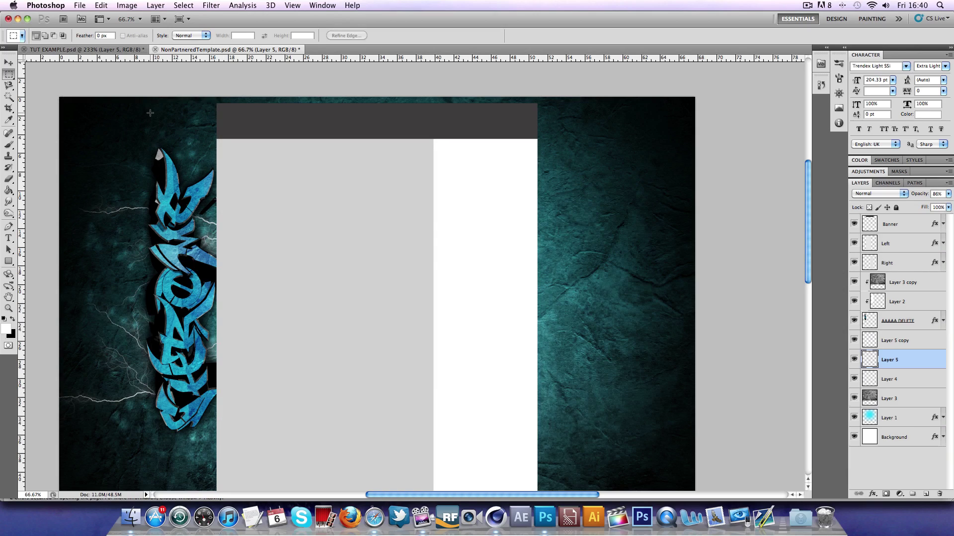